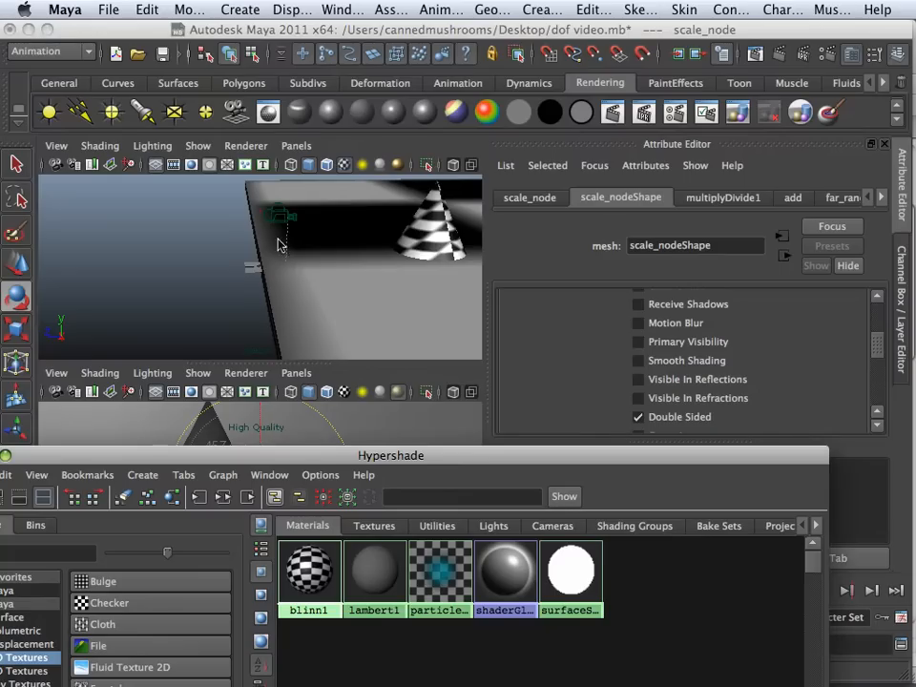
# - Graph the blinn1 material's network in Hypershade and delete the connection between checker1 and blinn1
pyautogui.moveTo(345, 456); pyautogui.dragTo(325, 168)
pyautogui.click(301, 267)
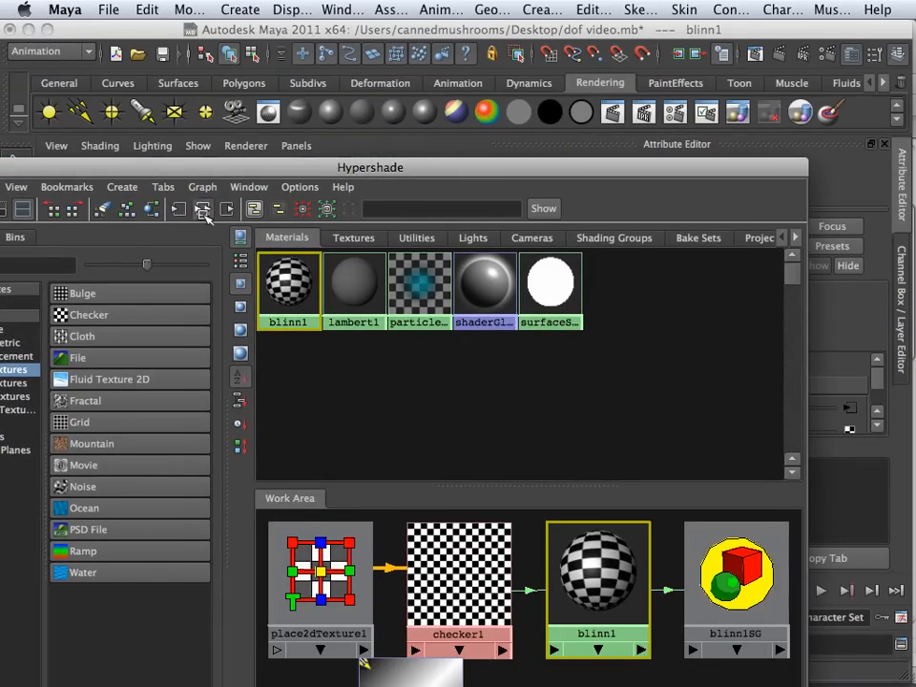
pyautogui.moveTo(344, 182); pyautogui.dragTo(379, 31)
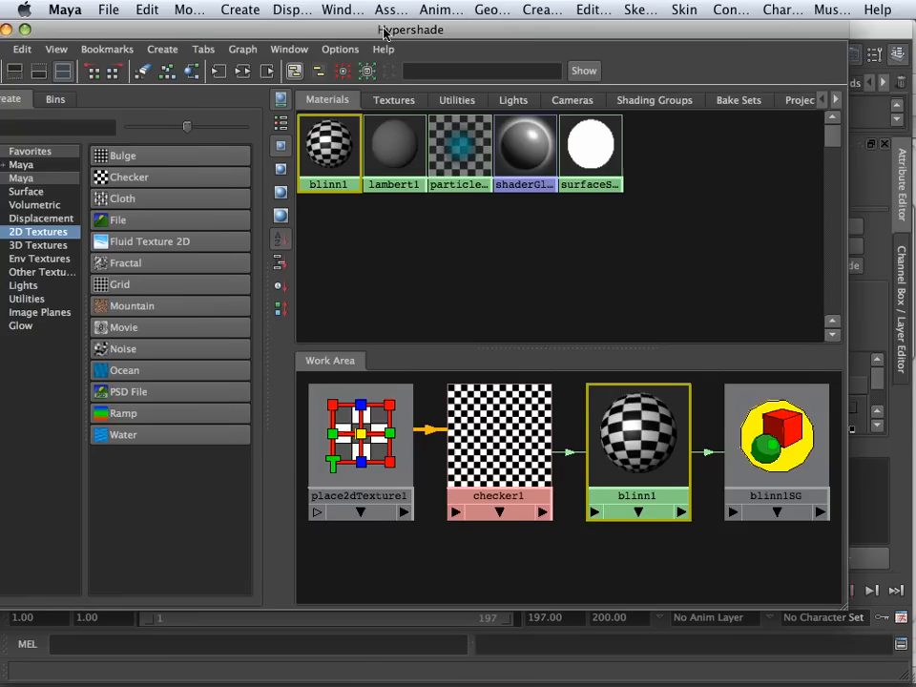
pyautogui.click(561, 474)
pyautogui.press('Delete')
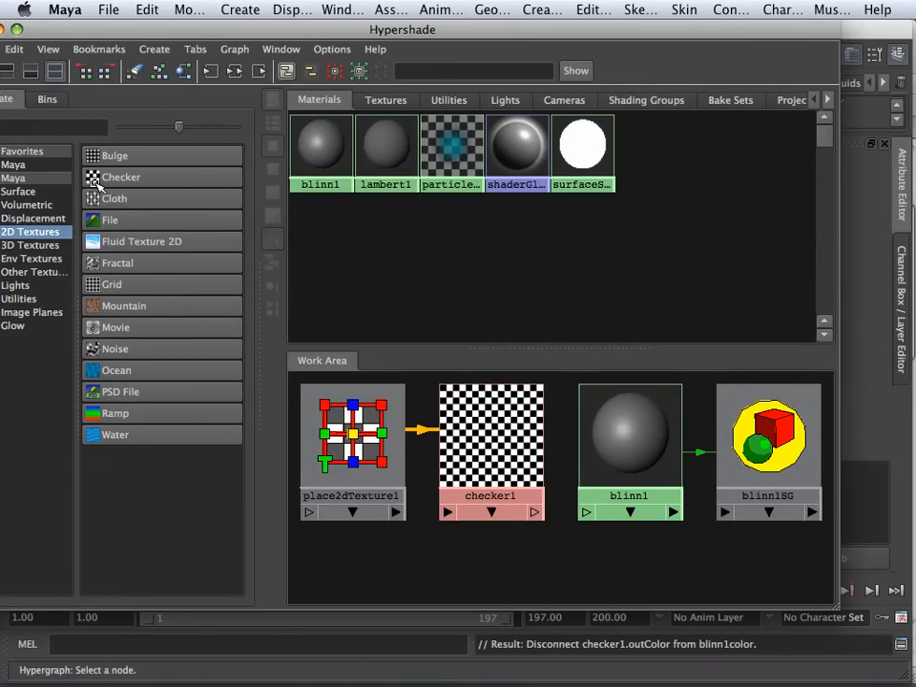
# - Connect the checker1 texture's output color to the color of the blinn1 material
pyautogui.click(492, 444)
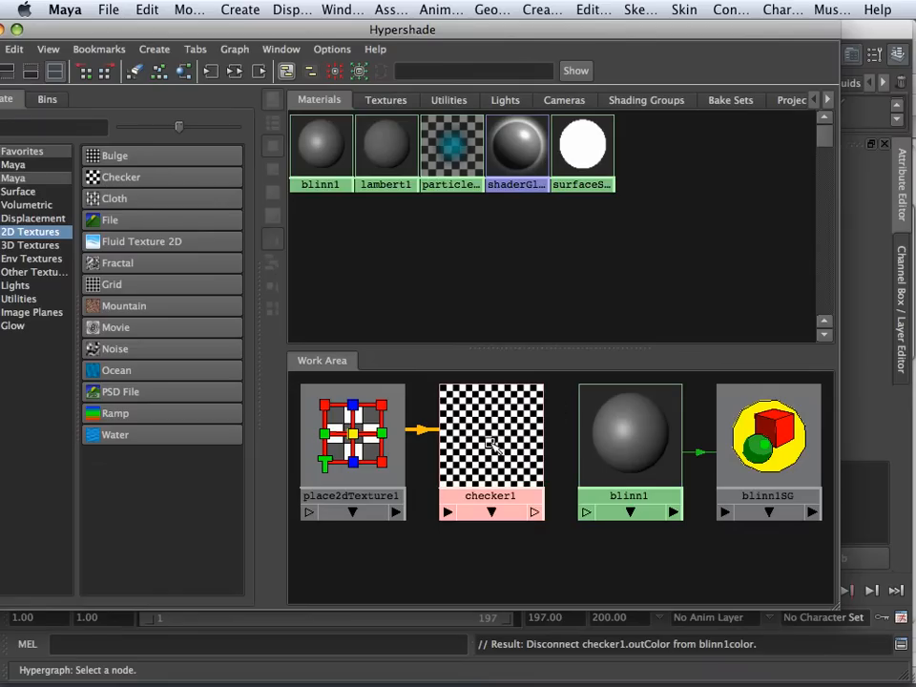
pyautogui.moveTo(492, 444); pyautogui.dragTo(618, 448, button='middle')
pyautogui.click(644, 508)
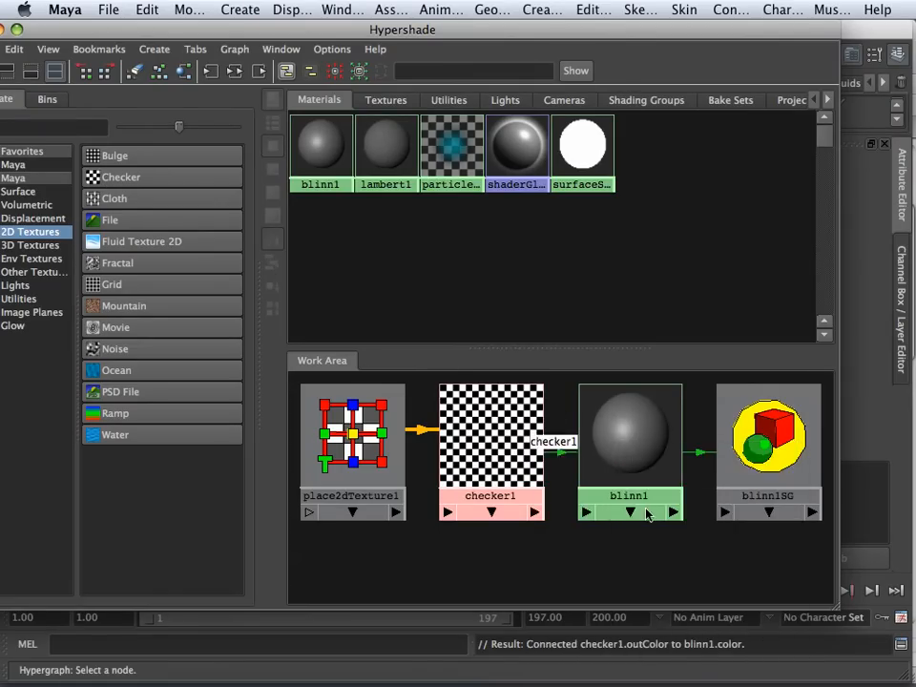
# - Select checker1 and open the attributes of its place2dTexture1 node to check the Repeat UV values
pyautogui.click(507, 424)
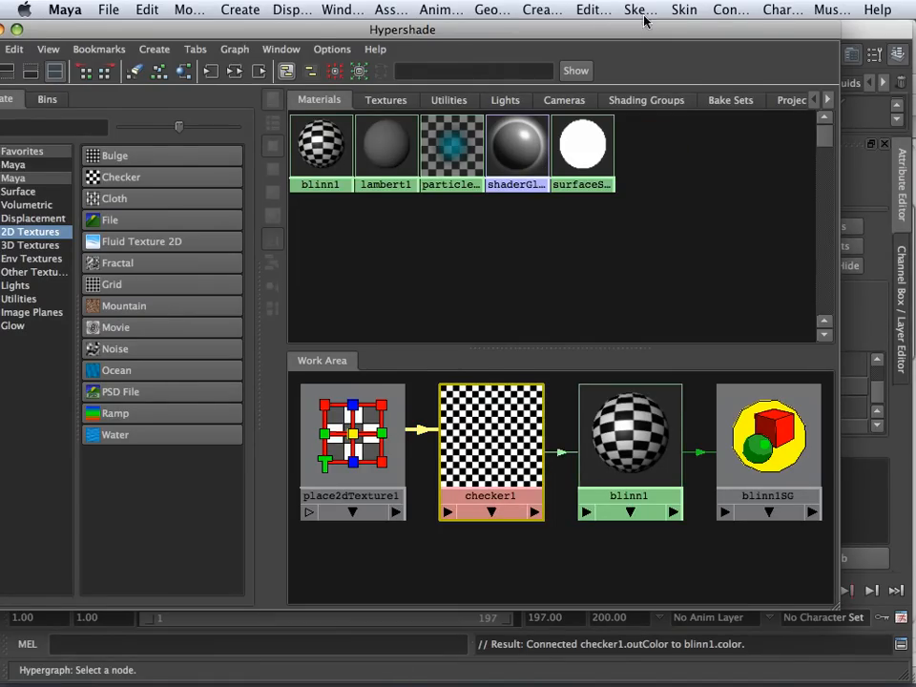
pyautogui.moveTo(571, 31); pyautogui.dragTo(290, 34)
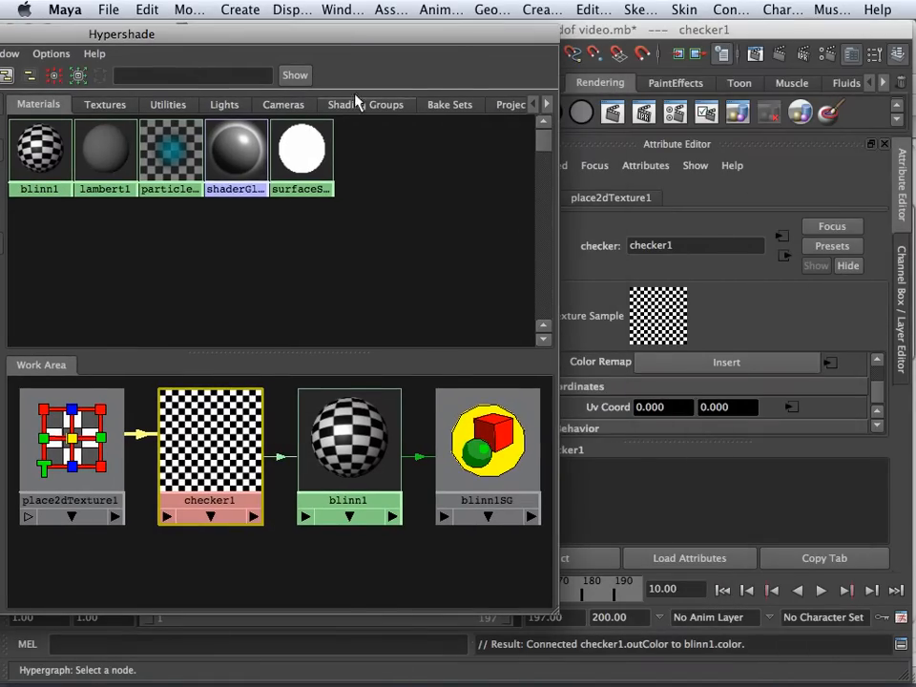
pyautogui.click(791, 407)
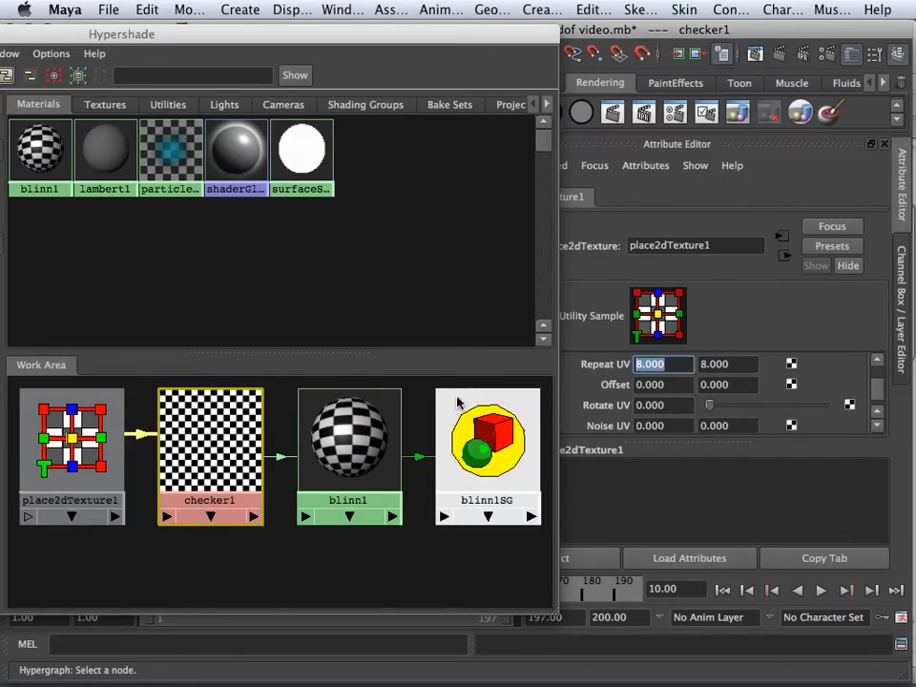
# - Select the directional light in the perspective view and check its ray trace shadow settings
pyautogui.moveTo(184, 35); pyautogui.dragTo(418, 497)
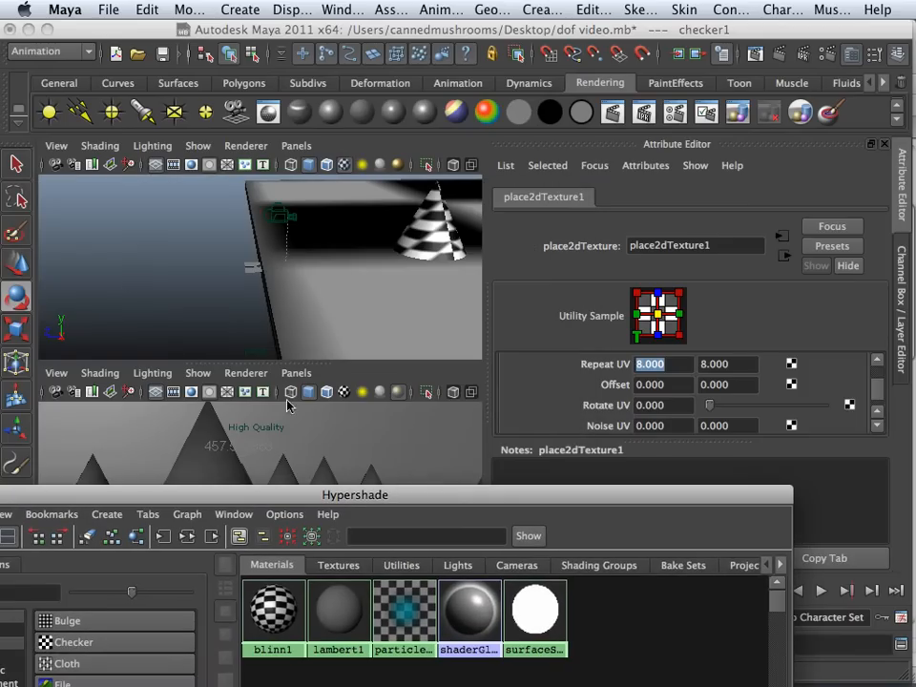
pyautogui.scroll(5, 252, 219)
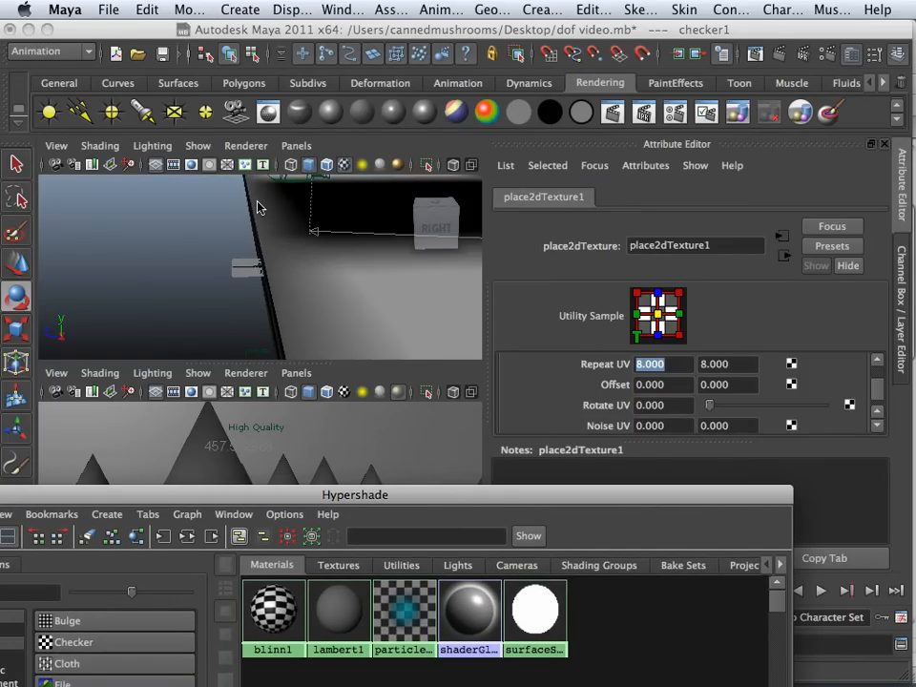
pyautogui.keyDown('alt'); pyautogui.moveTo(257, 208); pyautogui.dragTo(267, 288, button='middle'); pyautogui.keyUp('alt')
pyautogui.scroll(3, 257, 346)
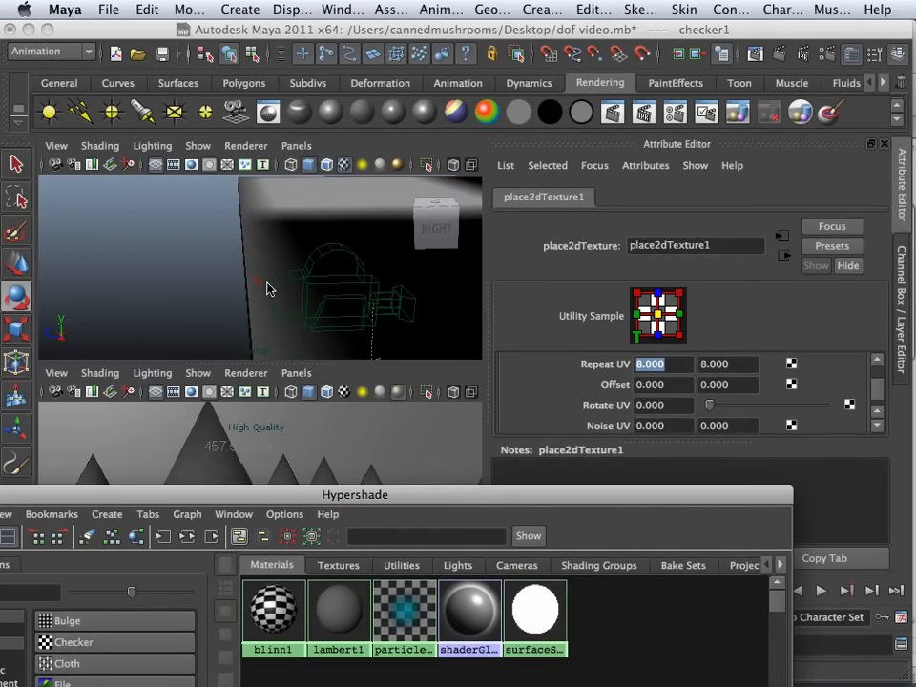
pyautogui.click(260, 288)
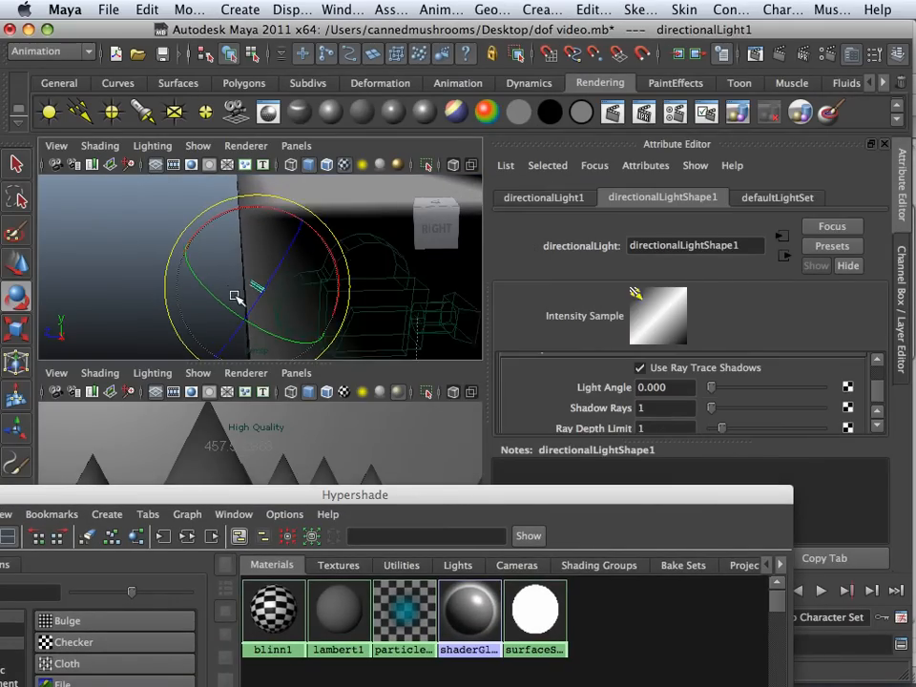
pyautogui.keyDown('alt'); pyautogui.moveTo(236, 297); pyautogui.dragTo(229, 220); pyautogui.keyUp('alt')
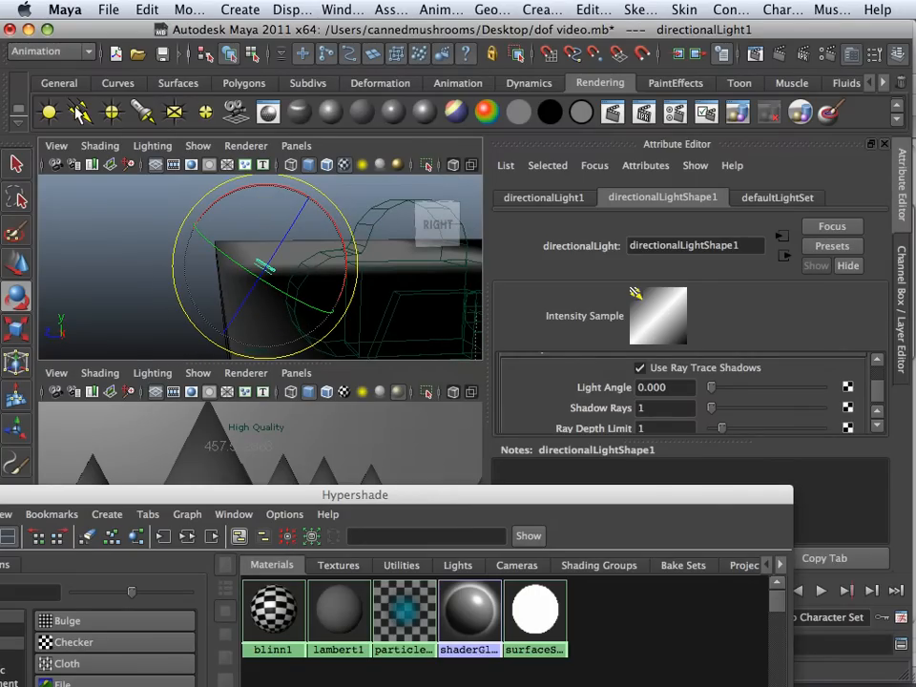
pyautogui.scroll(-1, 641, 372)
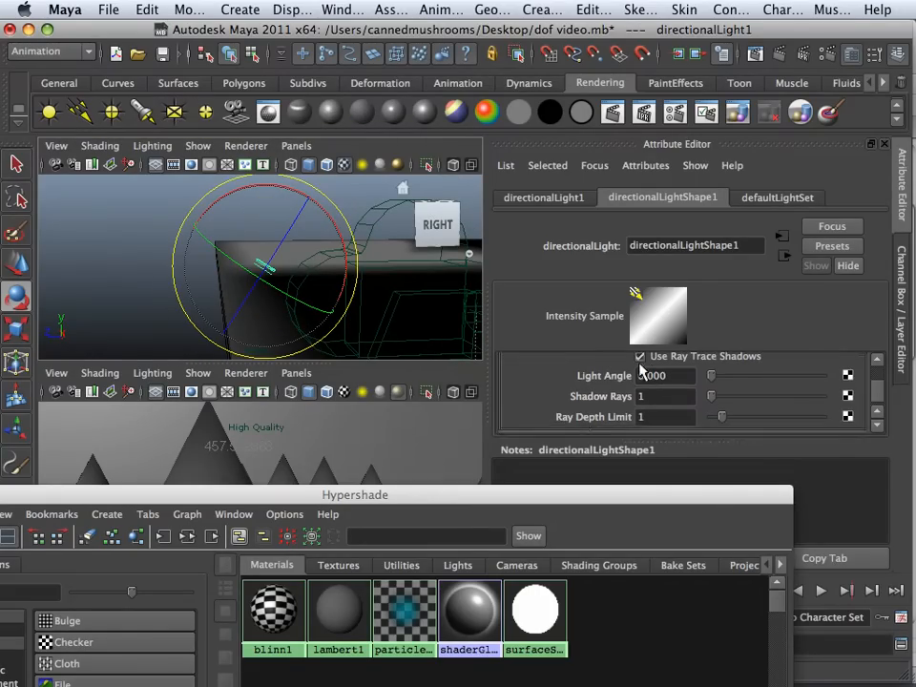
pyautogui.scroll(1, 644, 371)
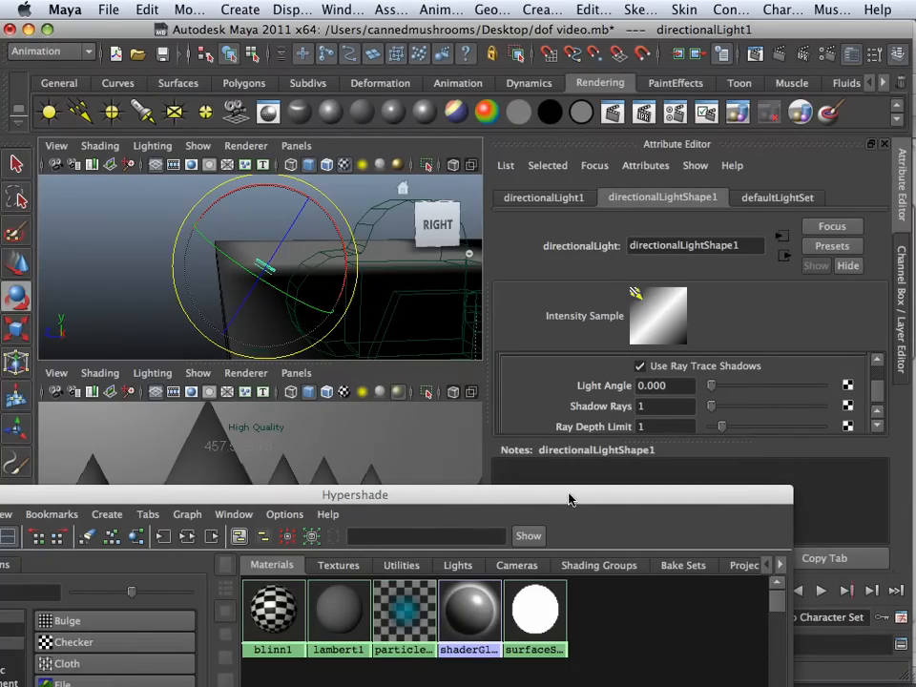
# - Open the render settings and set the Maya Software anti-aliasing quality to Production quality
pyautogui.moveTo(571, 496); pyautogui.dragTo(666, 519)
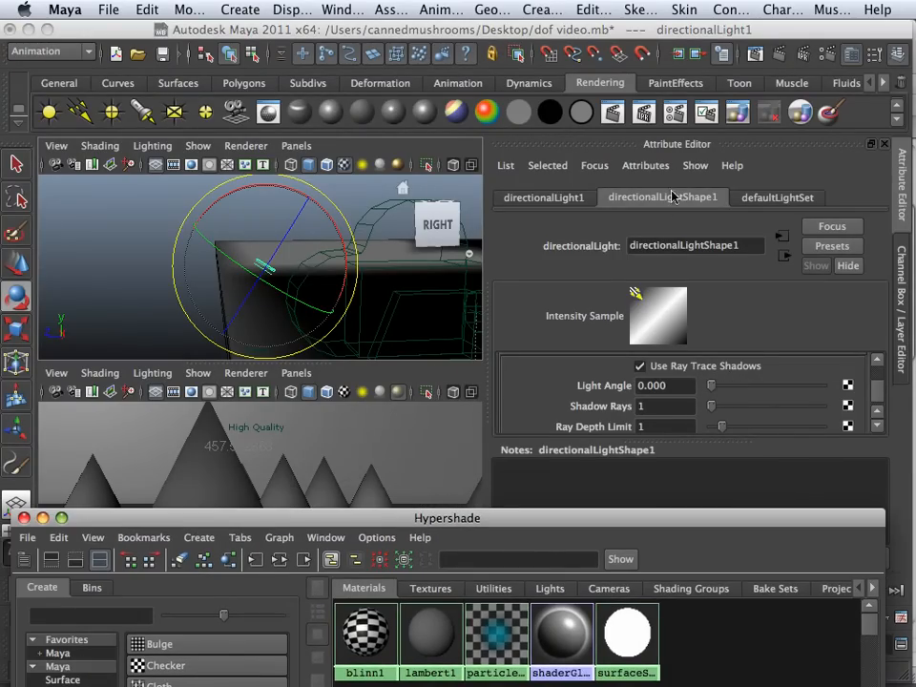
pyautogui.click(675, 112)
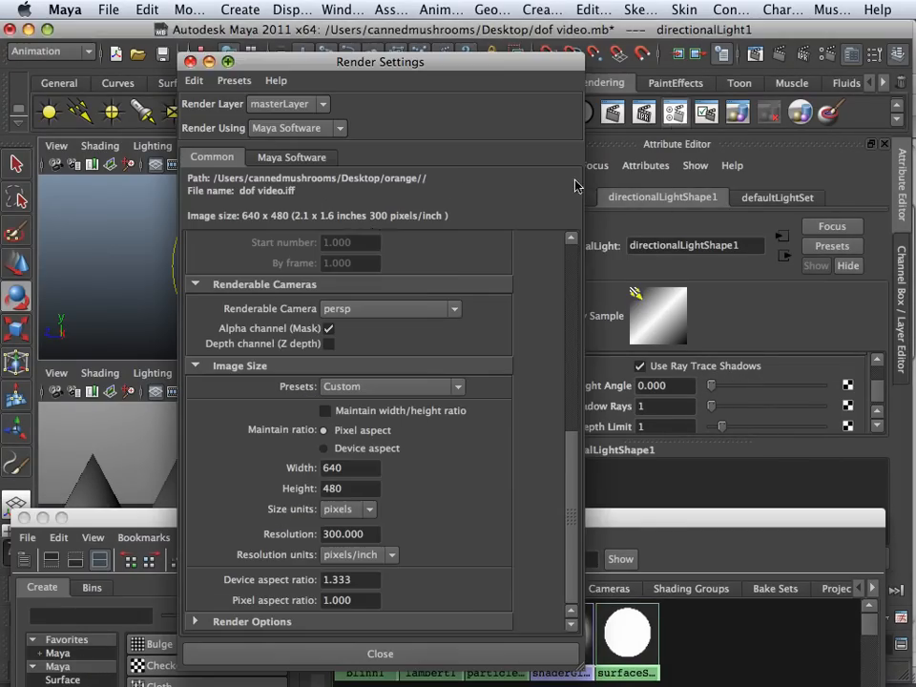
pyautogui.click(314, 164)
pyautogui.scroll(5, 375, 231)
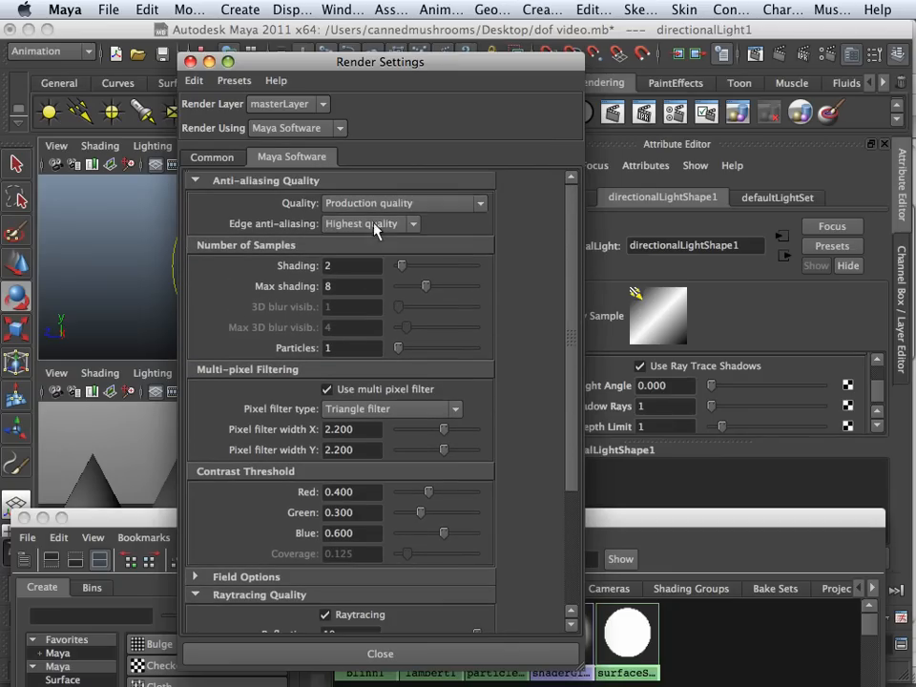
pyautogui.click(370, 207)
pyautogui.click(379, 262)
# - Check the Raytracing Quality options in the render settings, then close the settings window
pyautogui.scroll(-1, 376, 296)
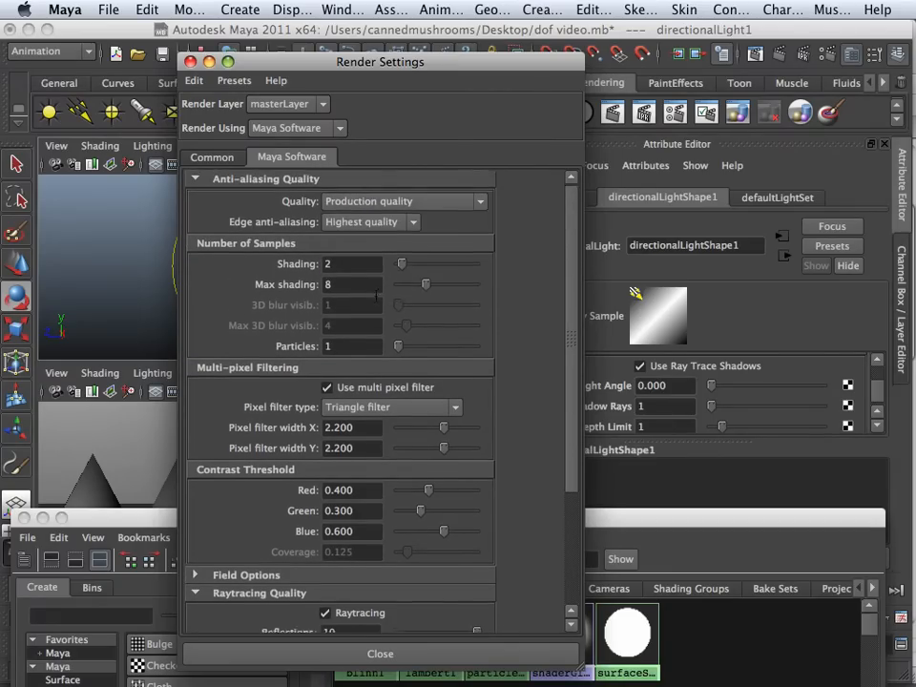
pyautogui.scroll(-5, 376, 295)
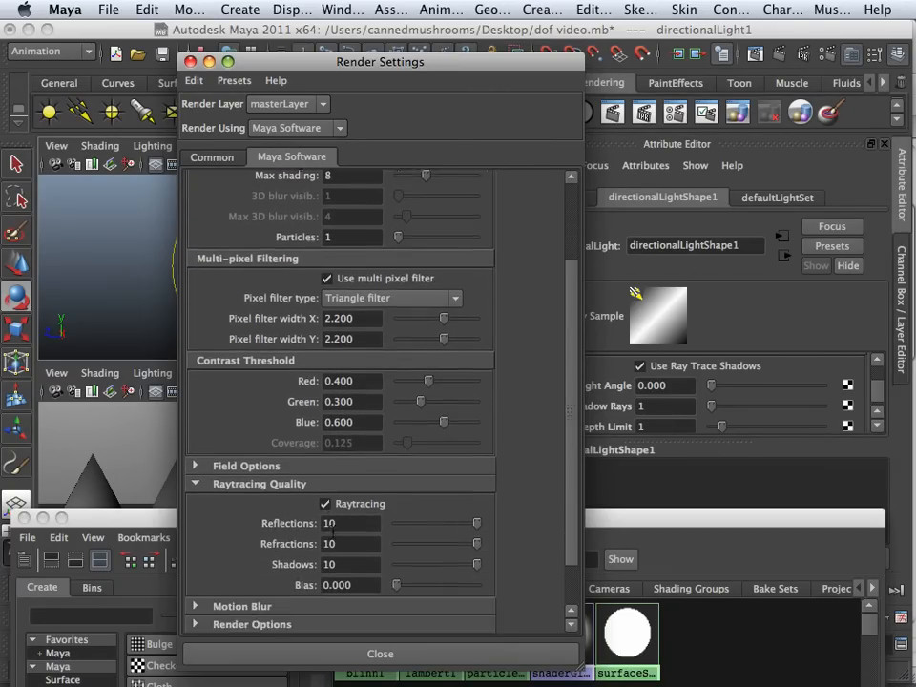
pyautogui.scroll(-1, 325, 506)
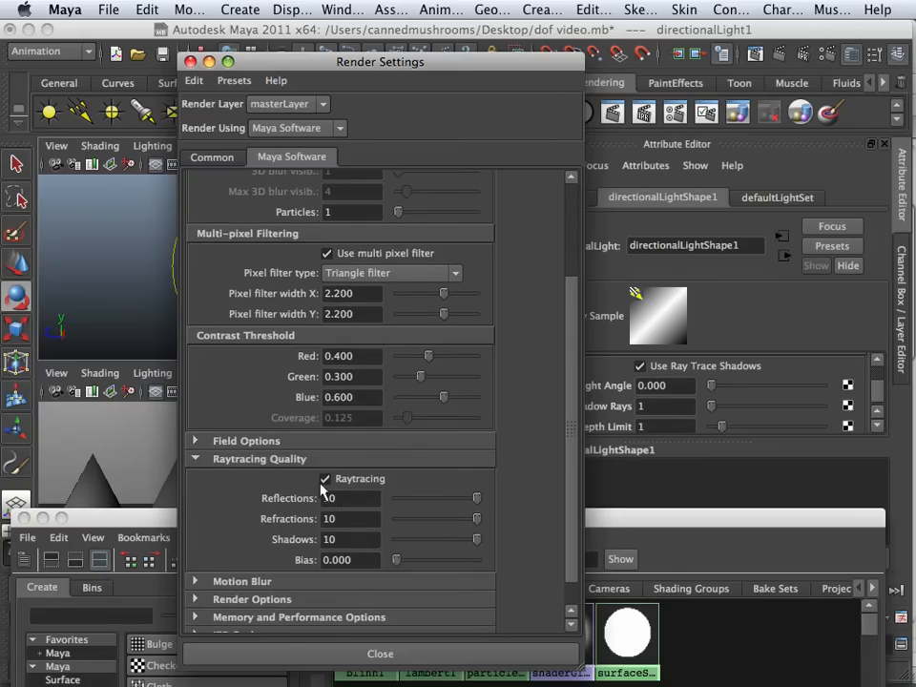
pyautogui.click(190, 61)
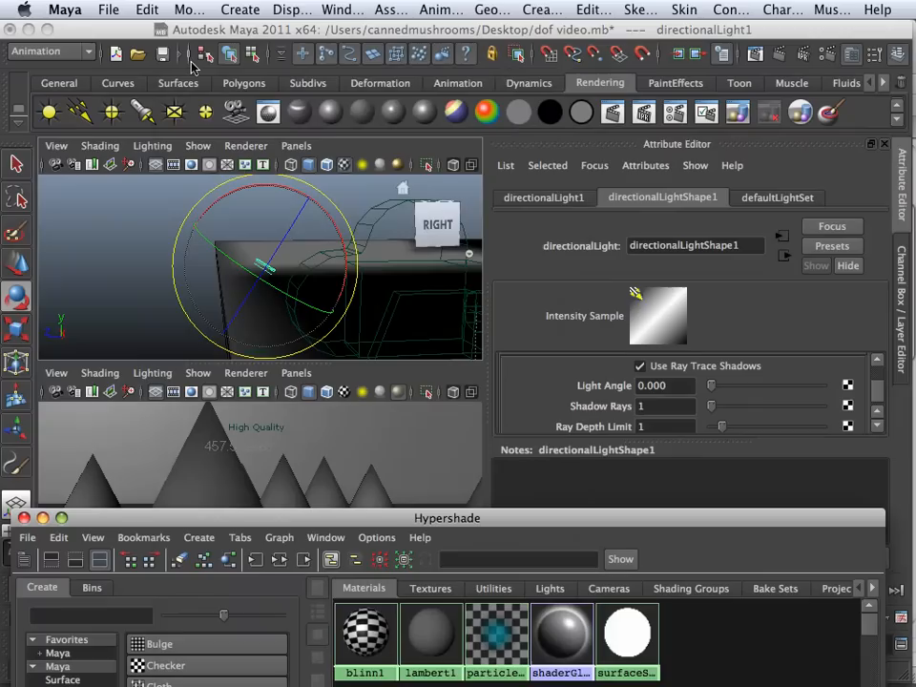
# - Select the blinn1 material and reduce its specular Eccentricity to 0.148
pyautogui.click(361, 630)
pyautogui.moveTo(401, 518); pyautogui.dragTo(355, 506)
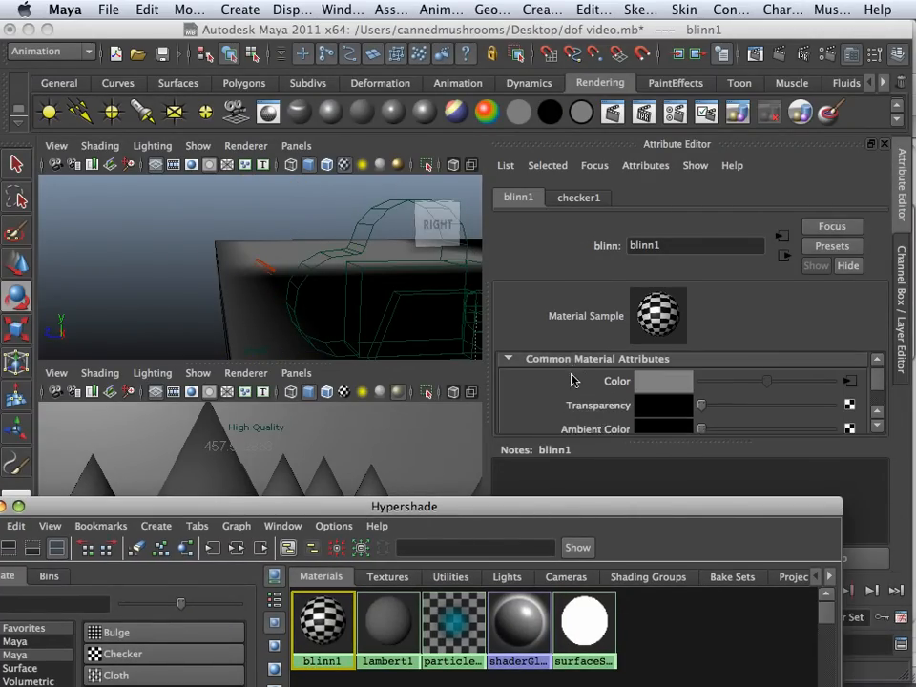
pyautogui.scroll(-5, 571, 381)
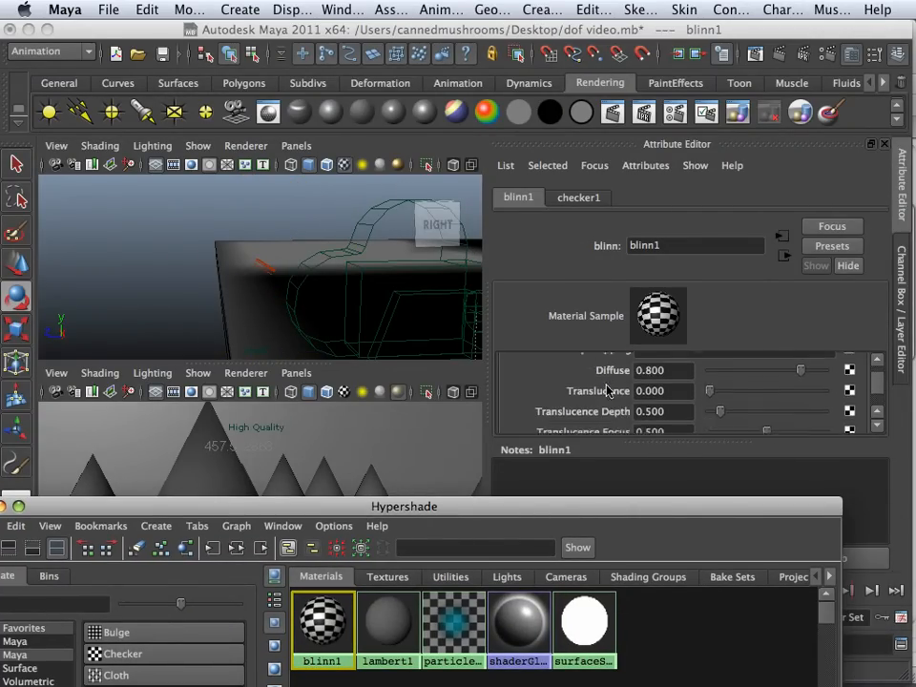
pyautogui.scroll(-5, 607, 390)
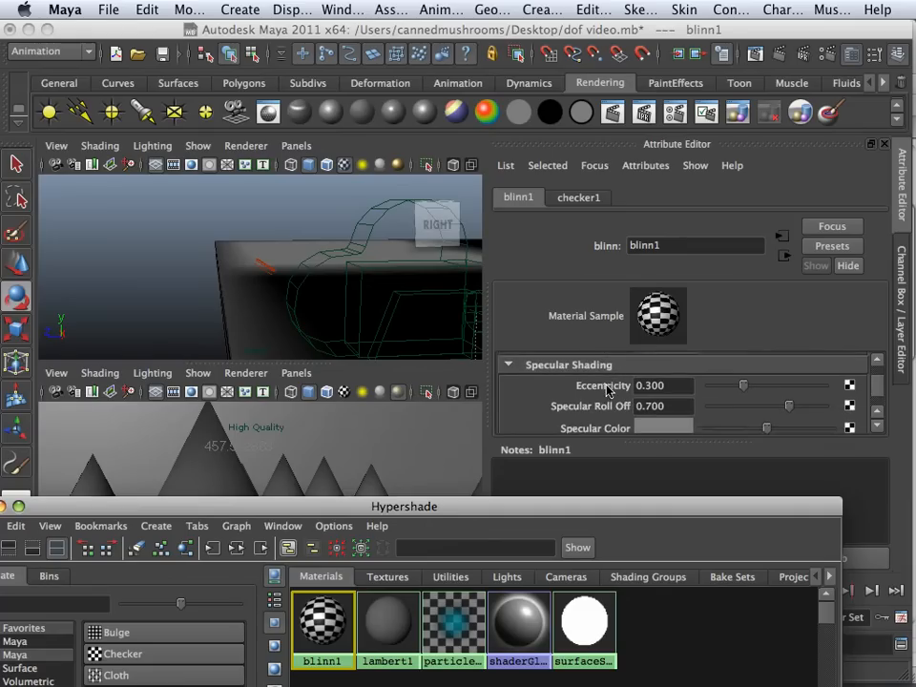
pyautogui.scroll(-3, 611, 391)
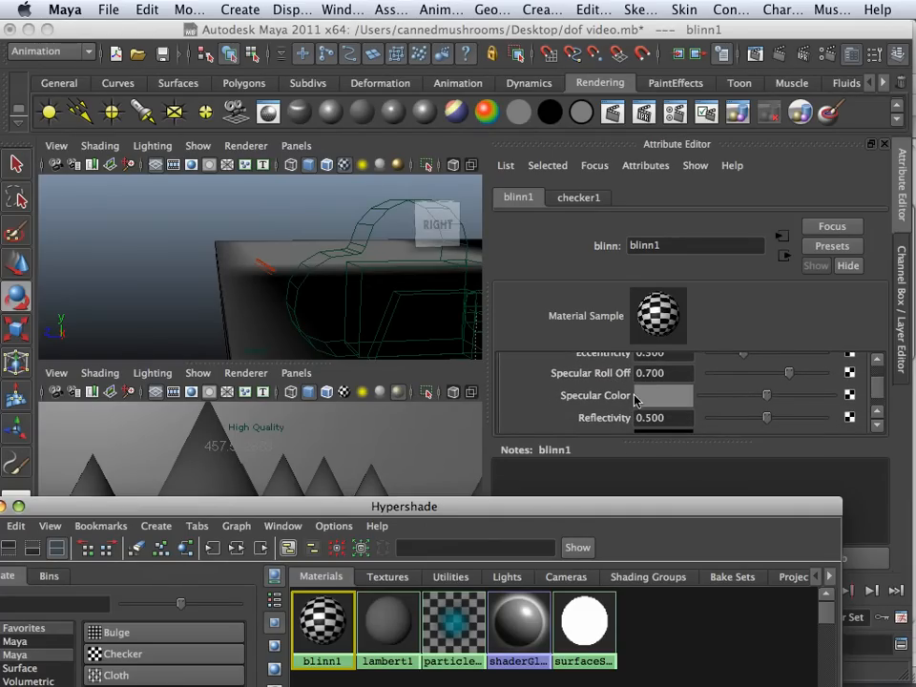
pyautogui.moveTo(764, 424)
pyautogui.mouseDown()
pyautogui.moveTo(747, 427)
pyautogui.moveTo(742, 387)
pyautogui.moveTo(727, 387)
pyautogui.mouseUp()
pyautogui.scroll(2, 761, 392)
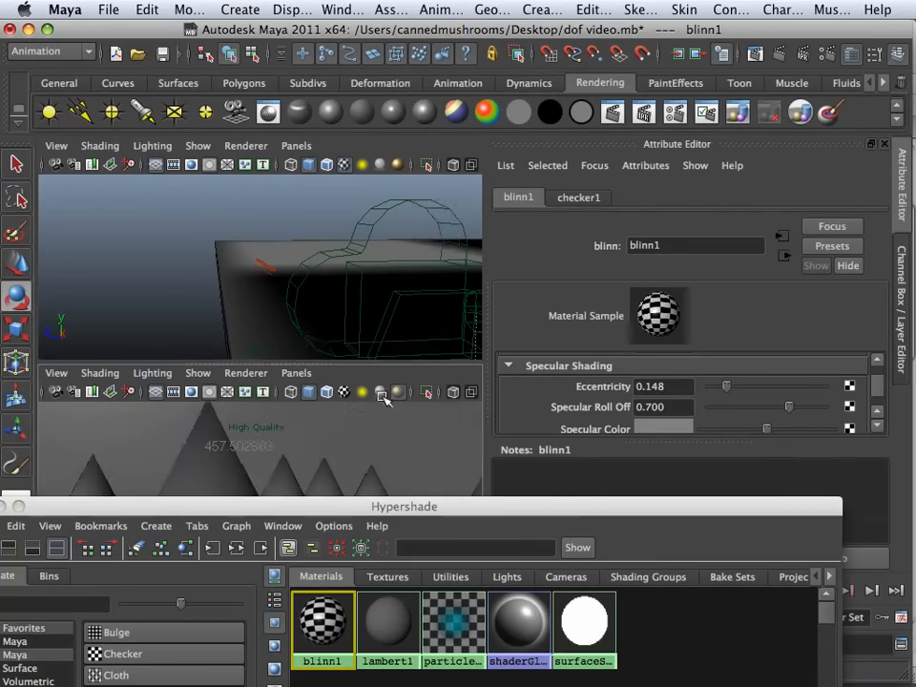
# - Render the current frame through camera1 and close the render after viewing it
pyautogui.press('space')
pyautogui.click(612, 113)
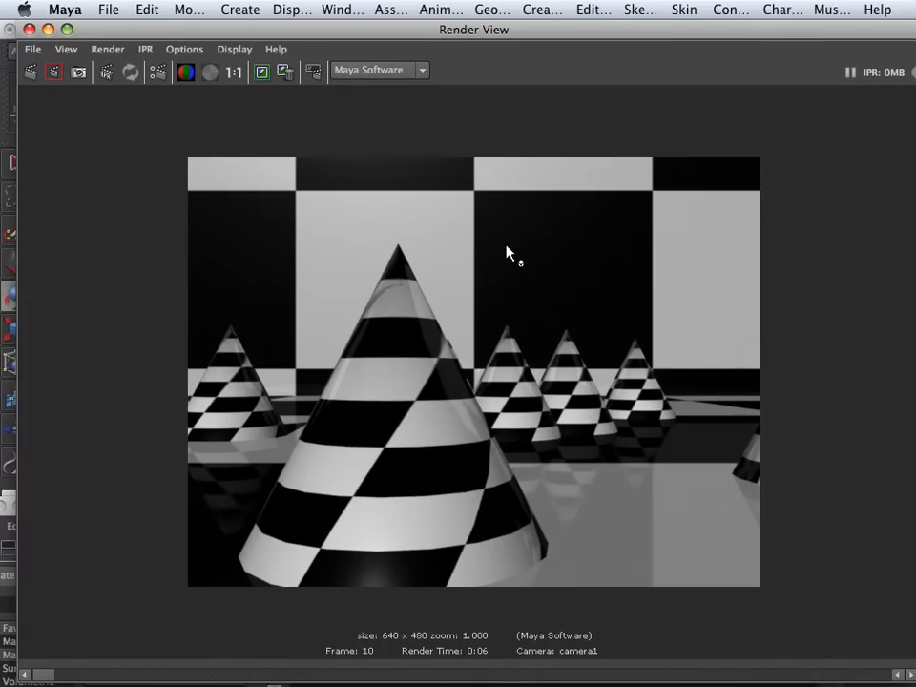
pyautogui.click(29, 30)
# - Return to the perspective view and rotate the directional light slightly about its vertical axis
pyautogui.press('space')
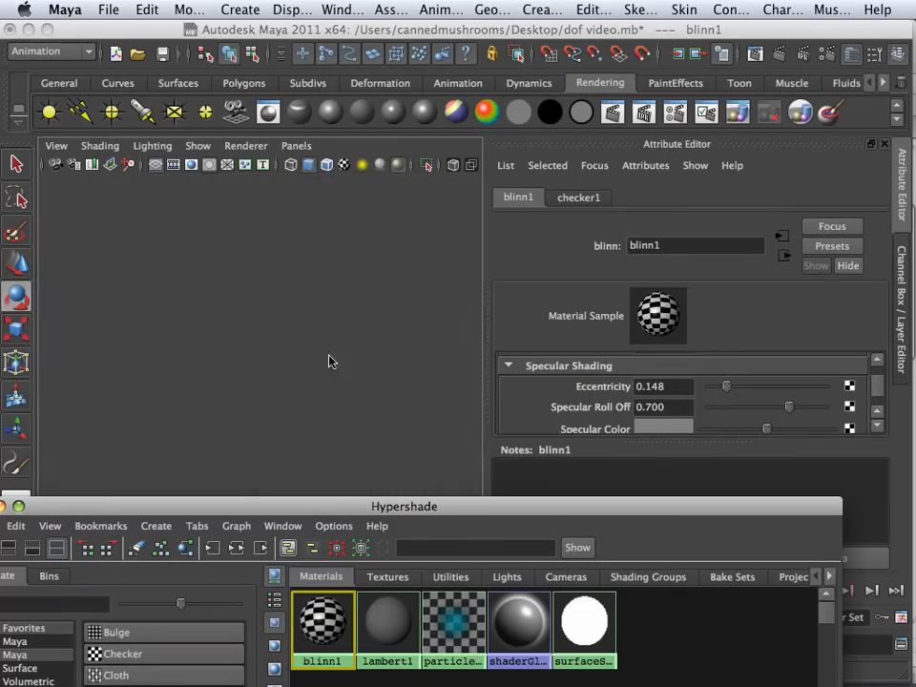
pyautogui.click(263, 270)
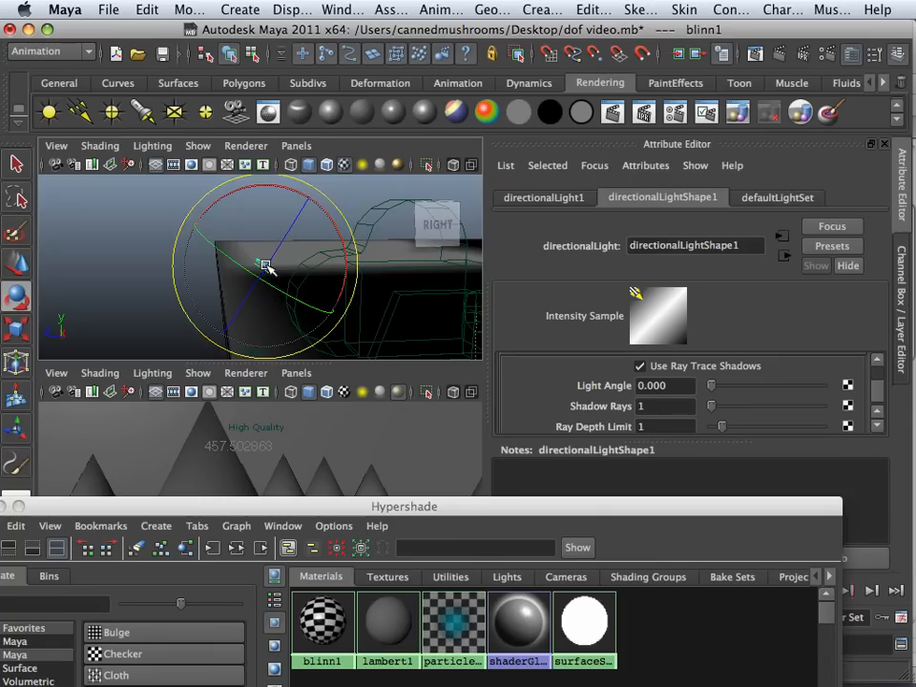
pyautogui.moveTo(270, 284)
pyautogui.mouseDown()
pyautogui.moveTo(238, 281)
pyautogui.moveTo(263, 289)
pyautogui.mouseUp()
pyautogui.scroll(3, 261, 288)
pyautogui.scroll(-2, 261, 288)
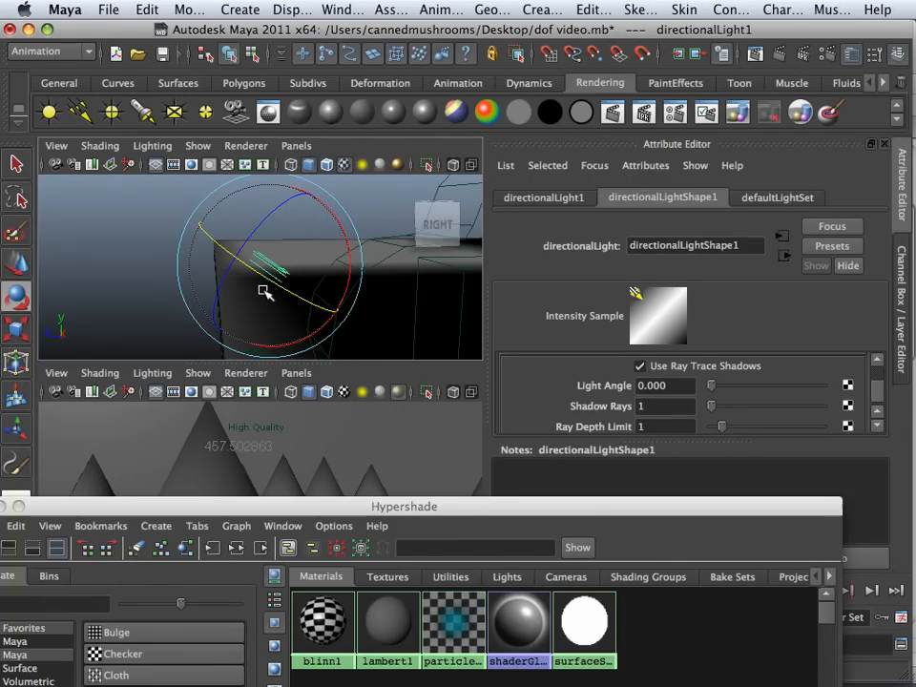
# - Render the frame again through camera1 to check the shadows cast by the rotated directional light
pyautogui.click(611, 113)
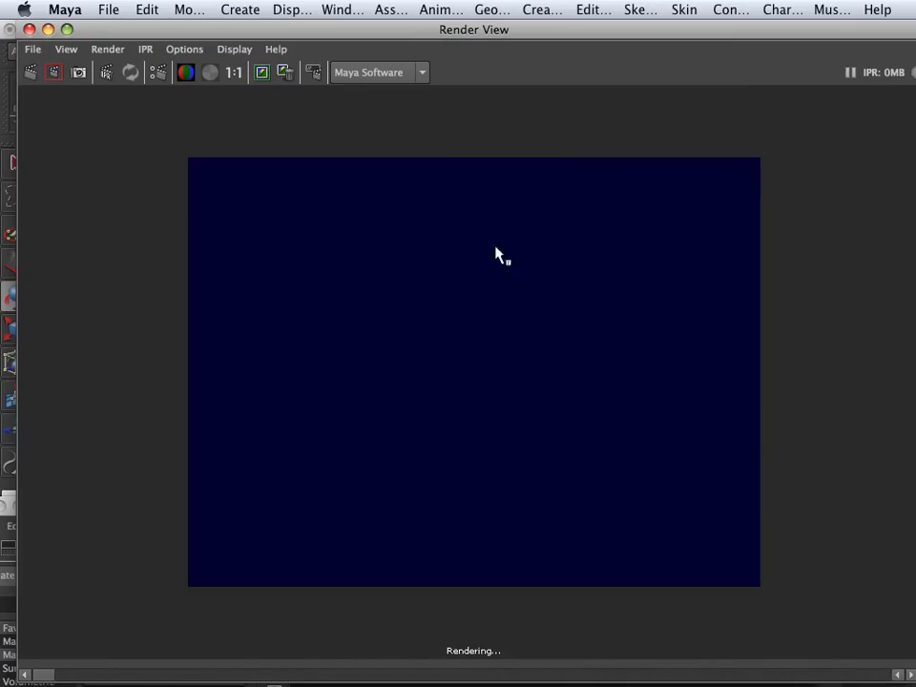
pyautogui.click(30, 29)
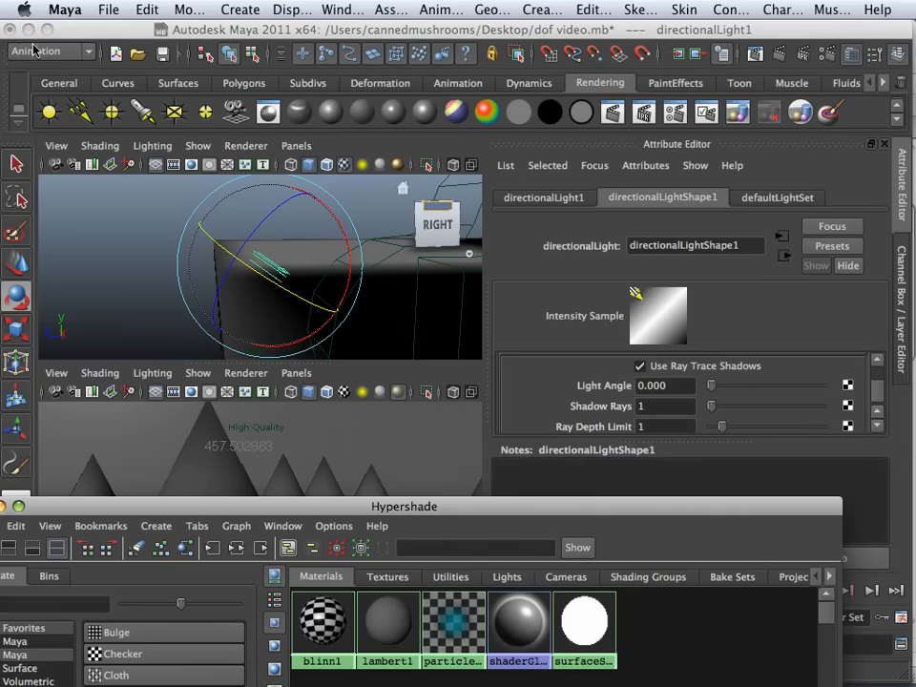
pyautogui.press('space')
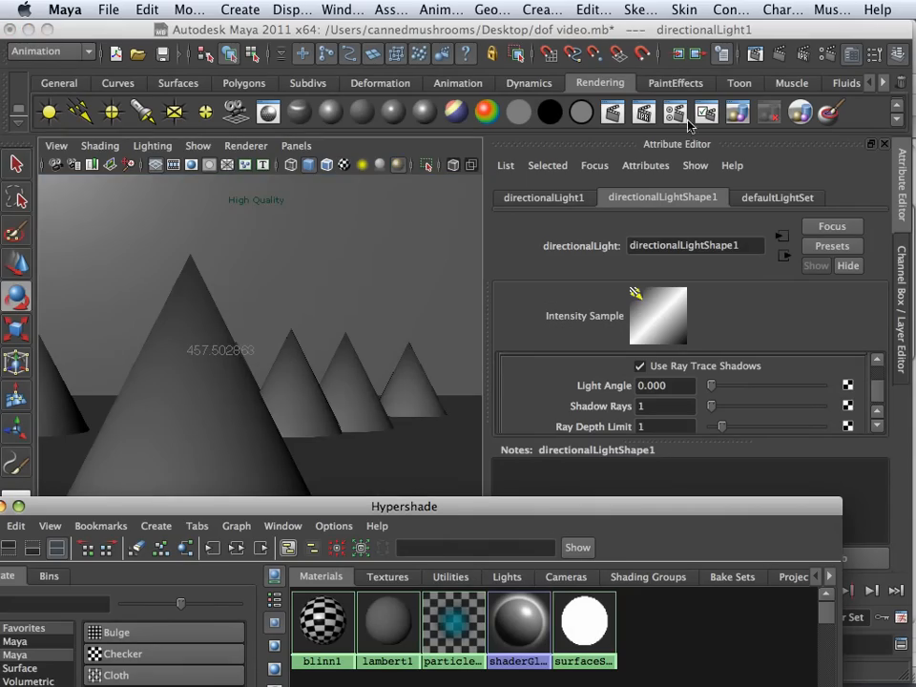
pyautogui.click(612, 113)
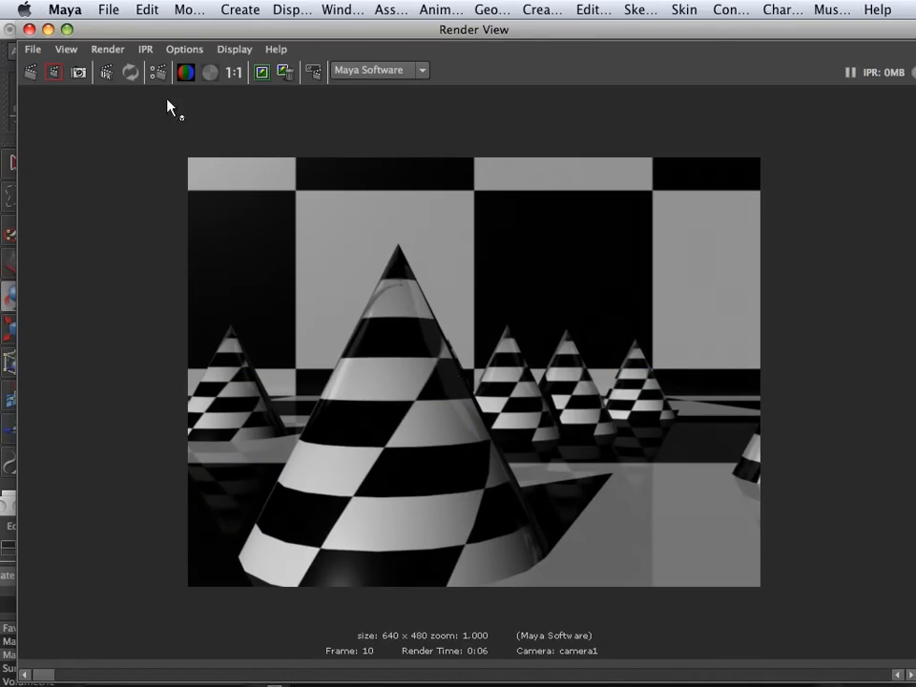
# - Close the render and turn the directional light a little further about its vertical axis in the perspective view
pyautogui.click(29, 30)
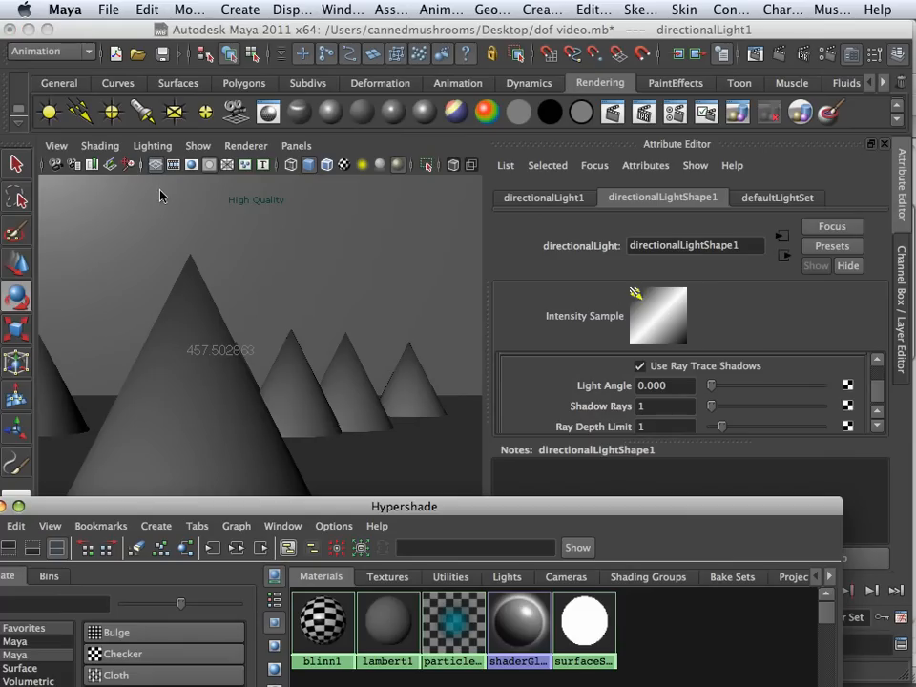
pyautogui.press('space')
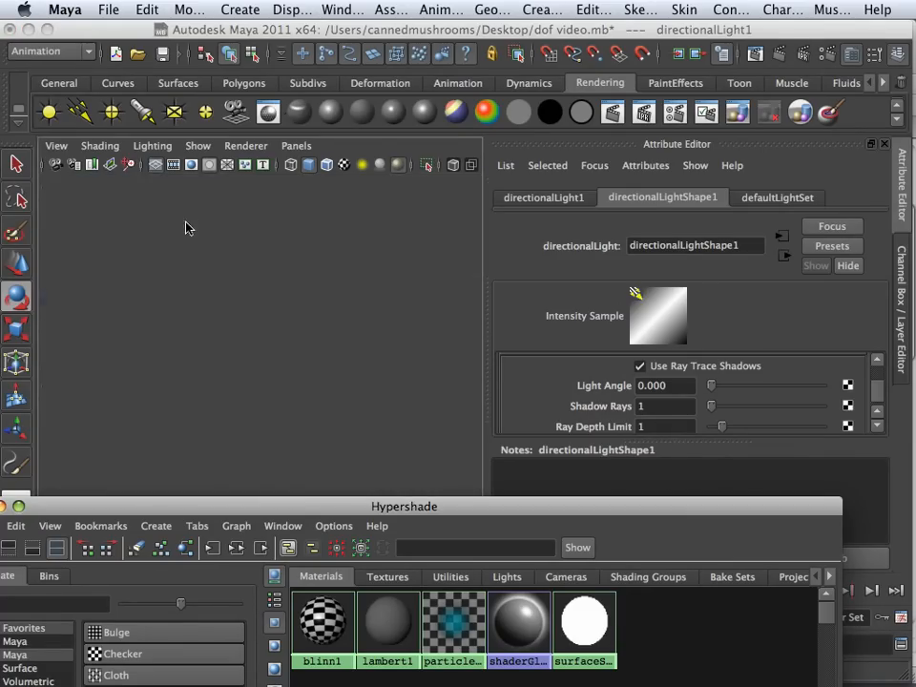
pyautogui.moveTo(216, 243); pyautogui.dragTo(230, 253)
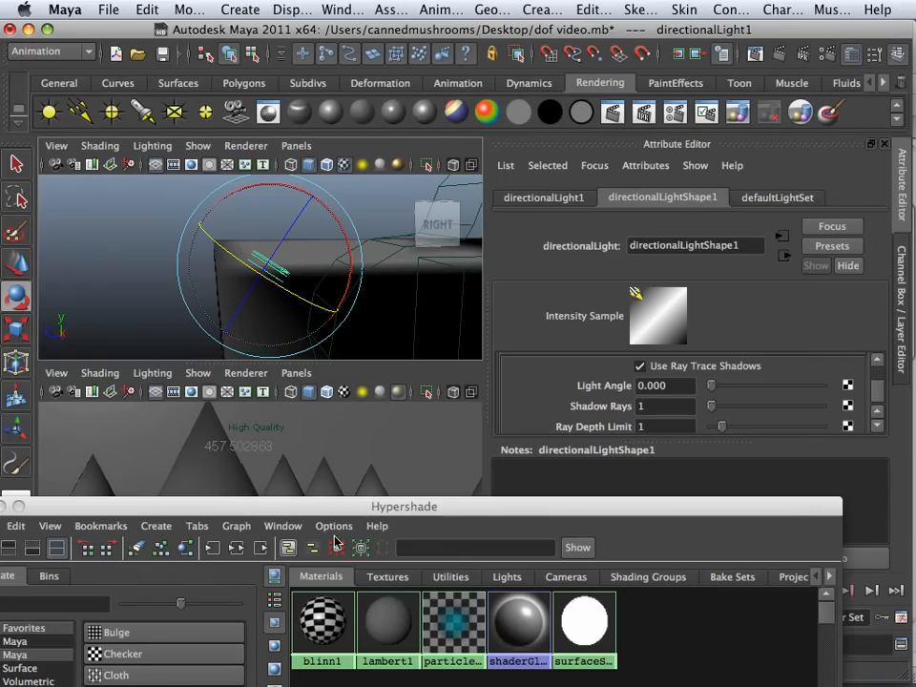
pyautogui.moveTo(297, 515); pyautogui.dragTo(347, 216)
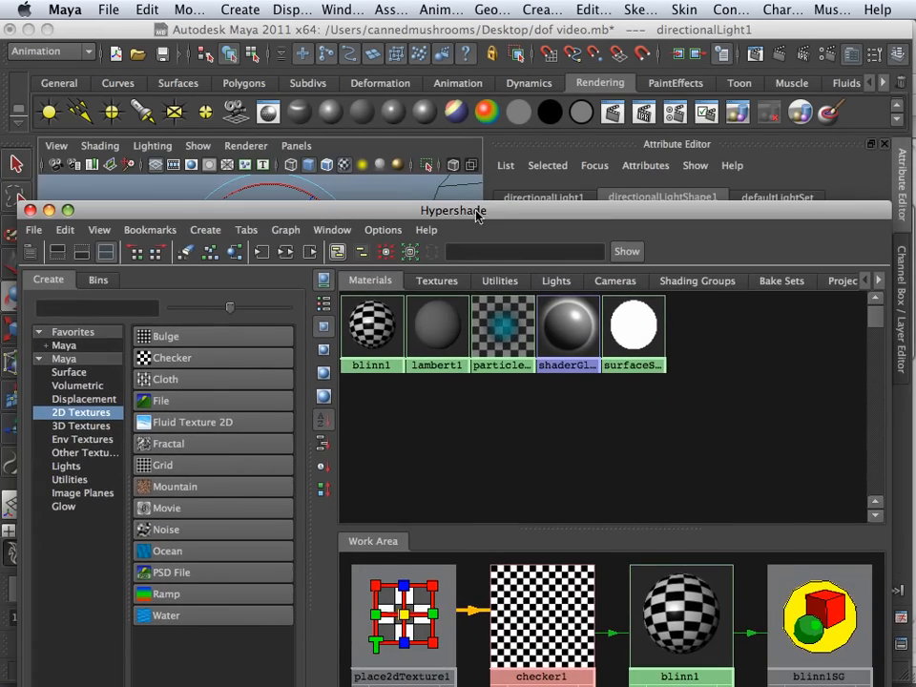
pyautogui.click(615, 114)
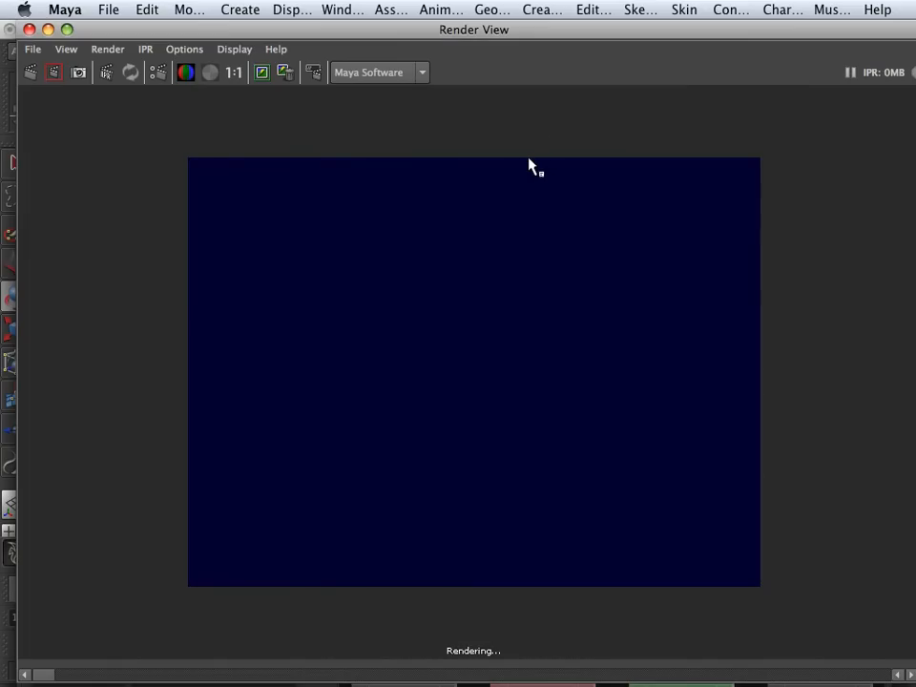
pyautogui.click(29, 30)
# - Make the camera1 view active and render its current frame with the newly rotated directional light
pyautogui.moveTo(275, 208); pyautogui.dragTo(610, 340)
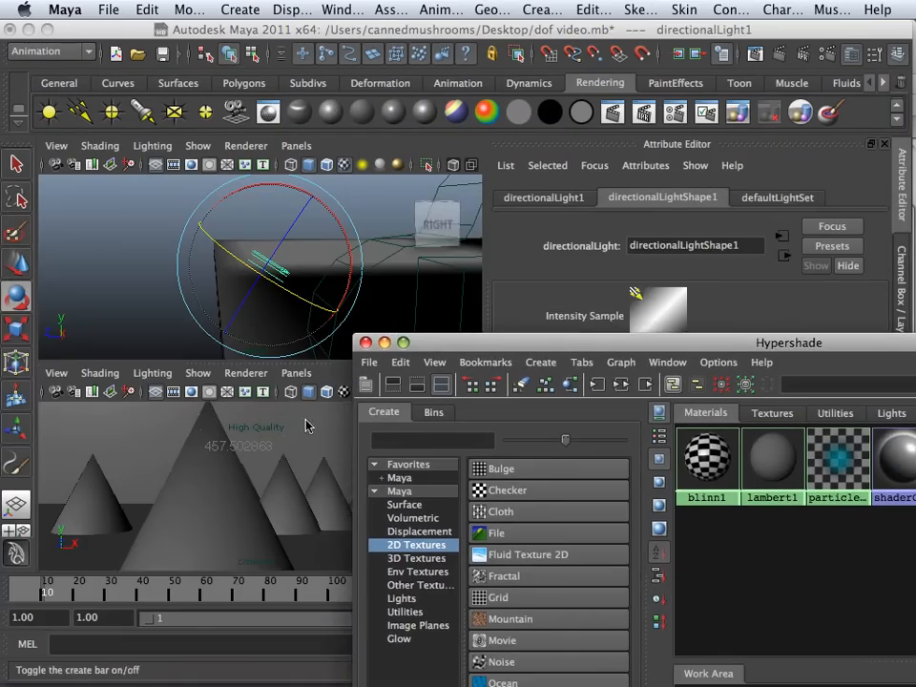
pyautogui.click(290, 434)
pyautogui.click(614, 113)
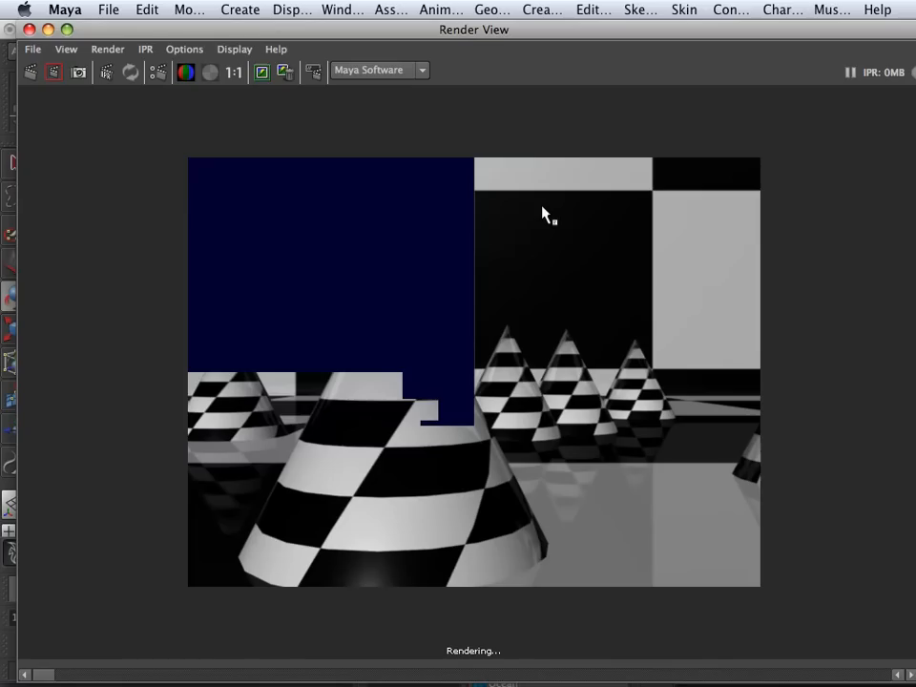
# - Save the checkered render as a raw PSD image over the existing DOF_color.psd on the Desktop
pyautogui.click(105, 10)
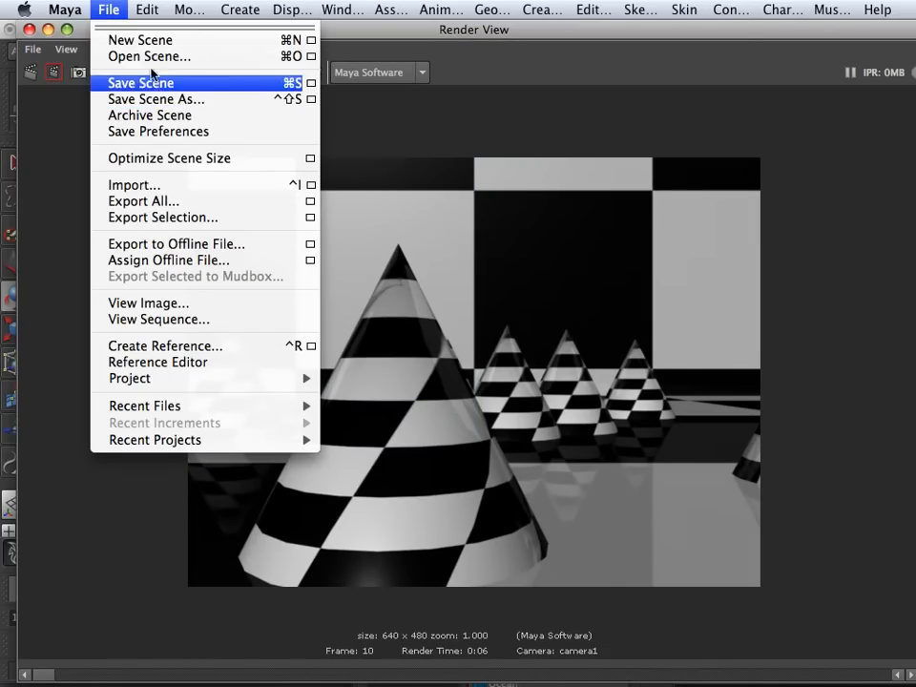
pyautogui.click(29, 56)
pyautogui.click(33, 50)
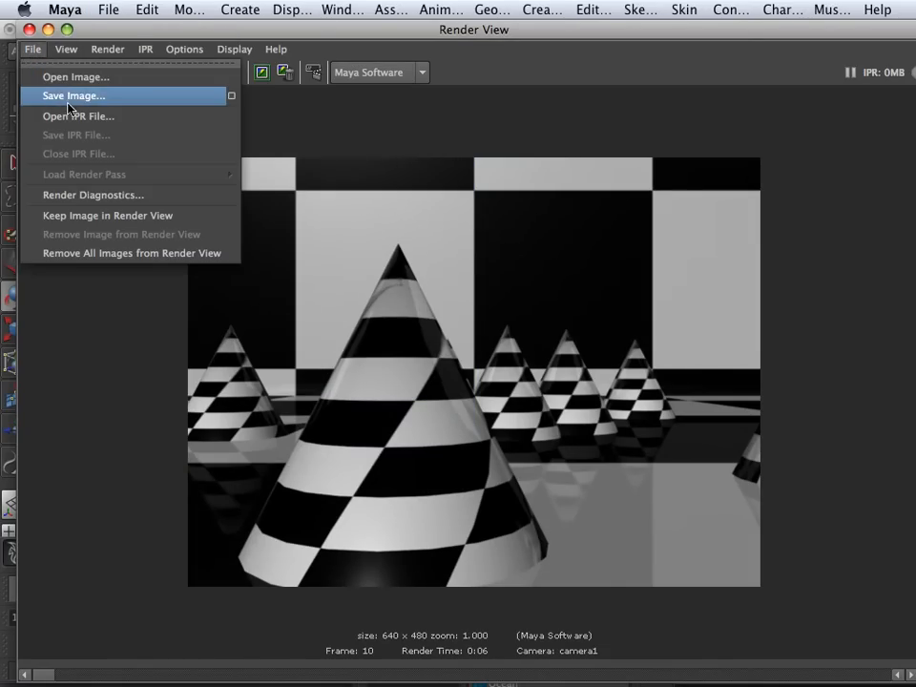
pyautogui.click(68, 95)
pyautogui.click(196, 172)
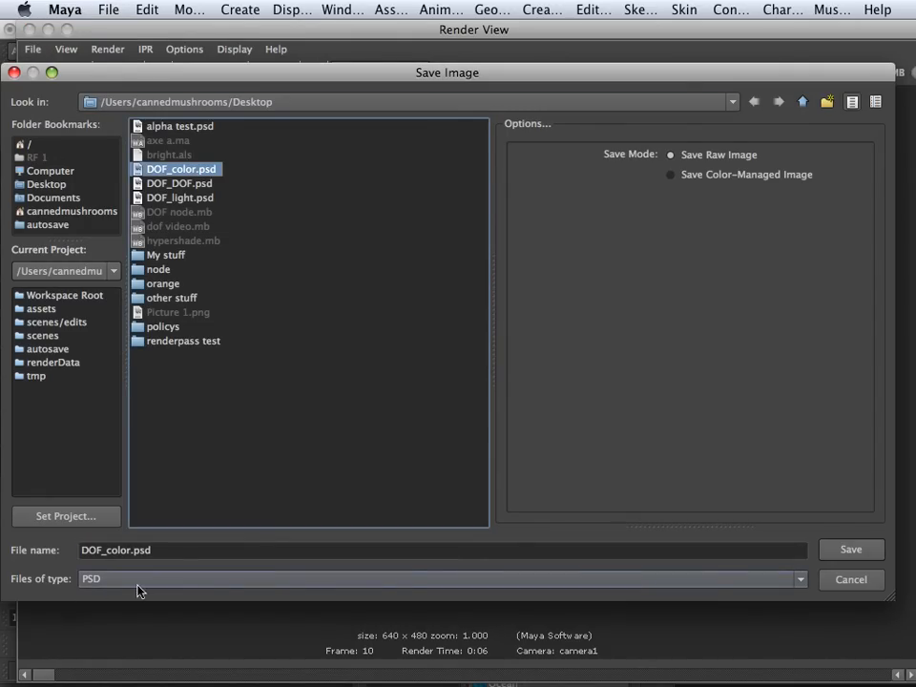
pyautogui.click(852, 550)
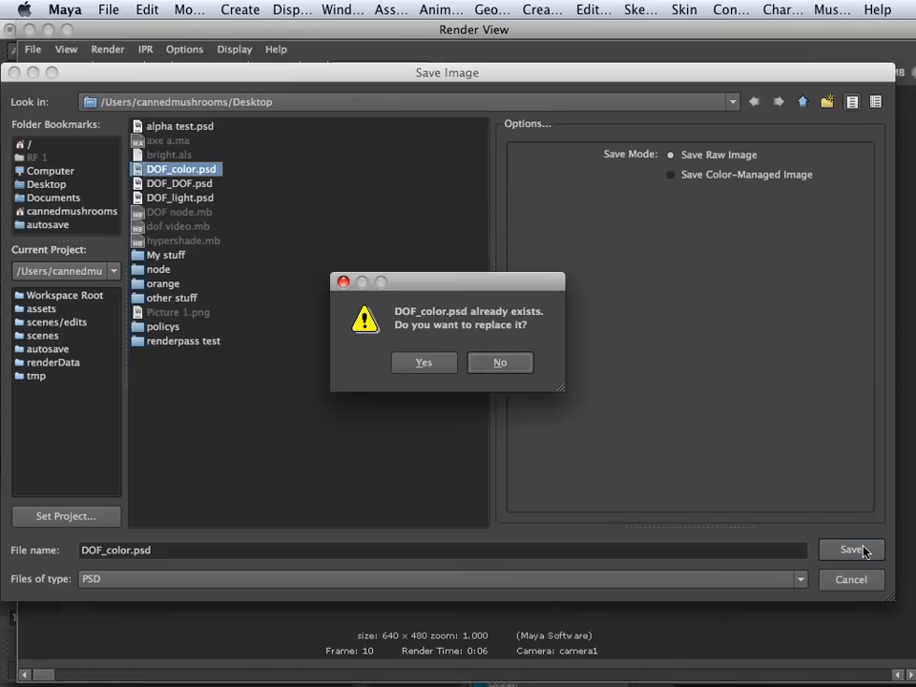
pyautogui.click(447, 370)
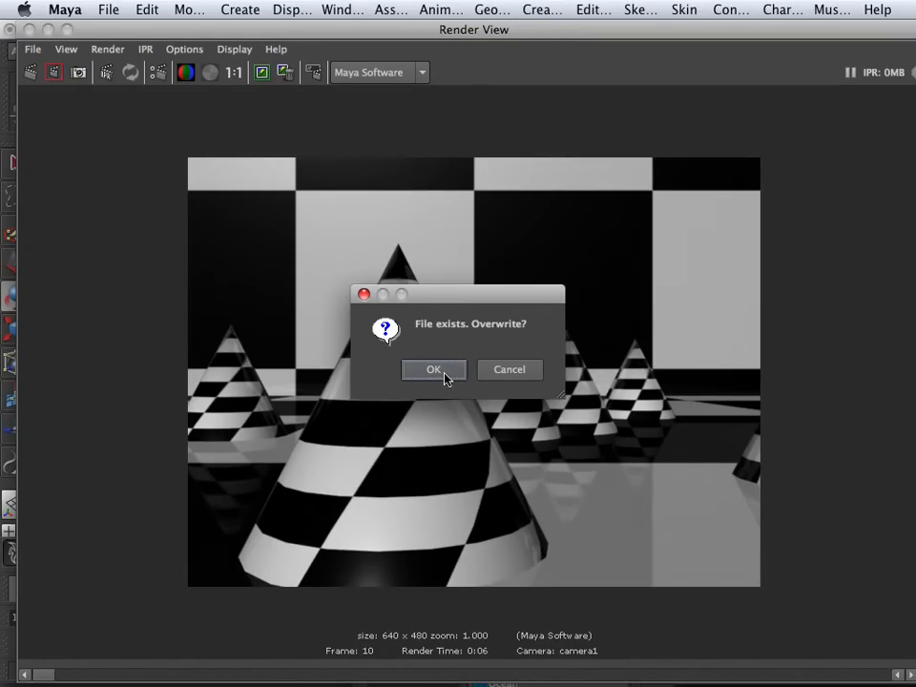
pyautogui.click(435, 370)
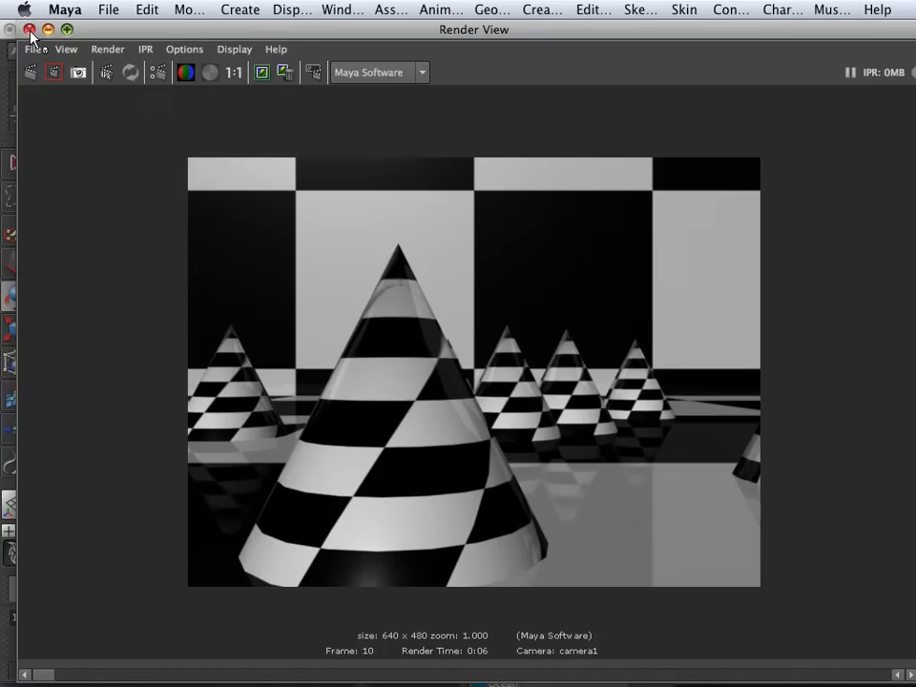
# - Select all objects in the scene and assign the white surfaceShader1 material to them from the Hypershade
pyautogui.click(66, 28)
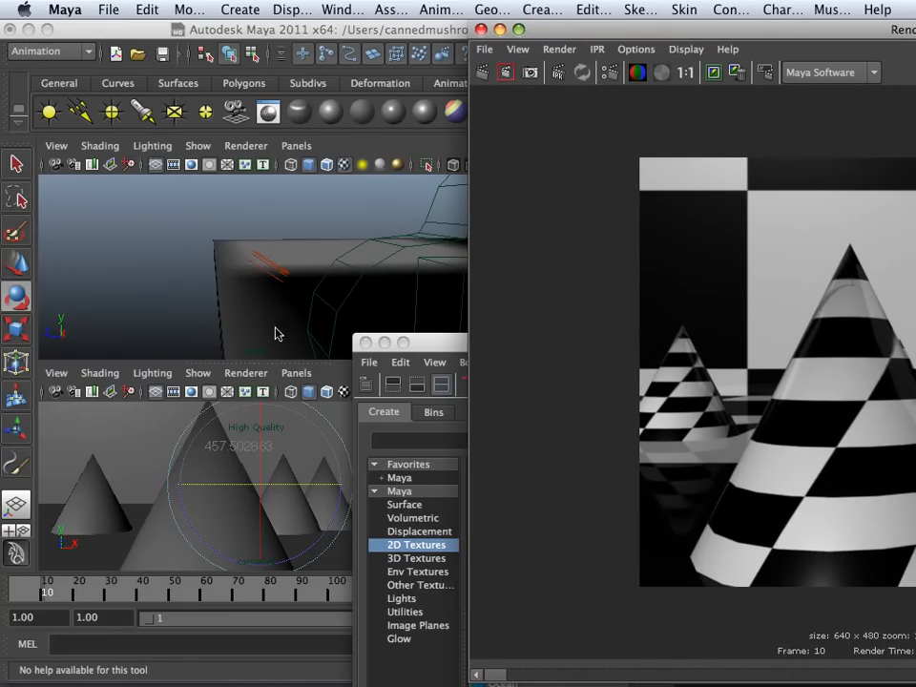
pyautogui.click(146, 9)
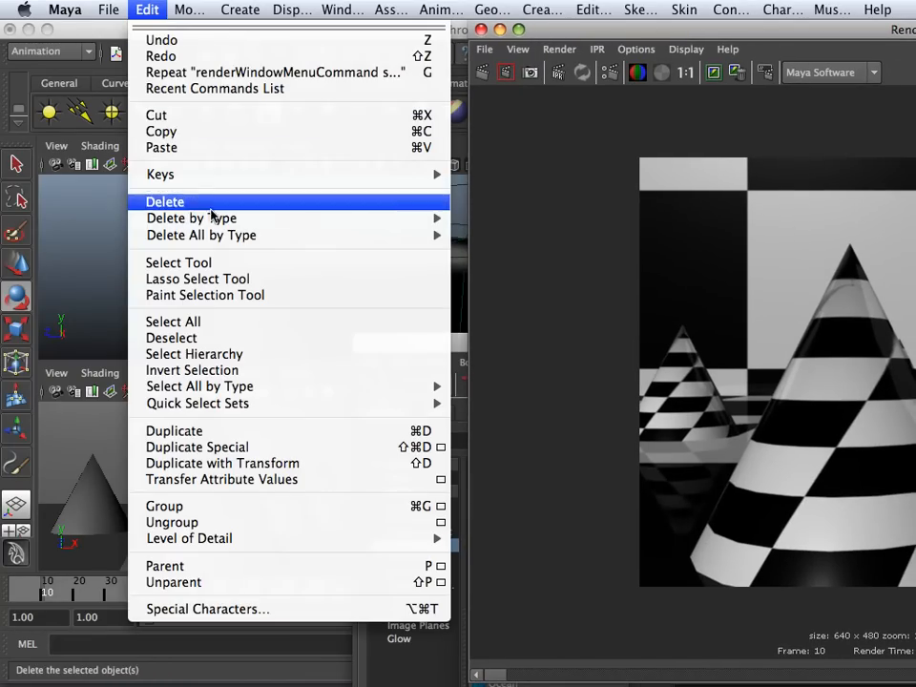
pyautogui.click(215, 323)
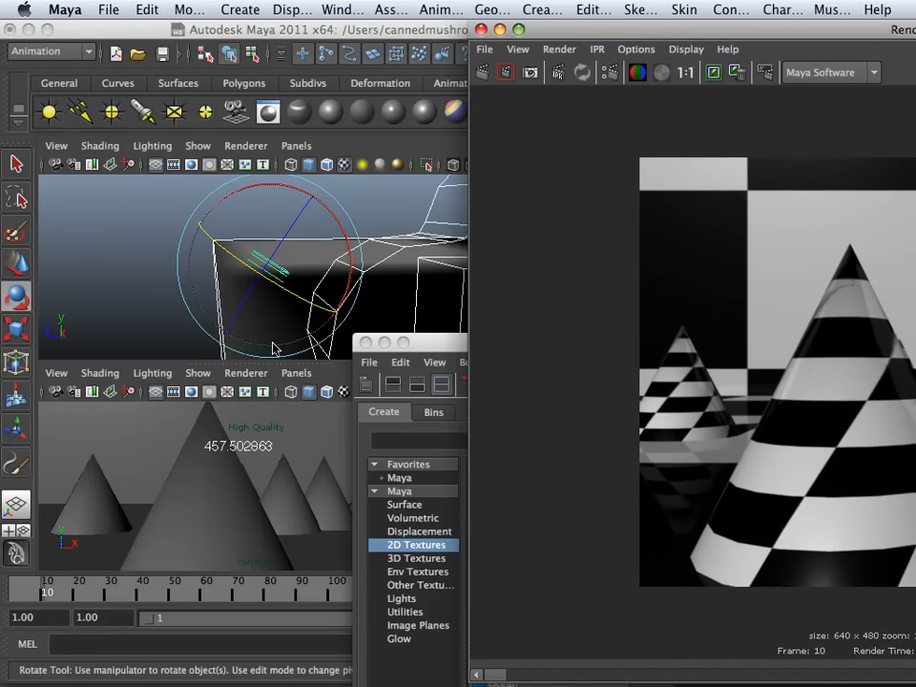
pyautogui.moveTo(436, 349); pyautogui.dragTo(112, 154)
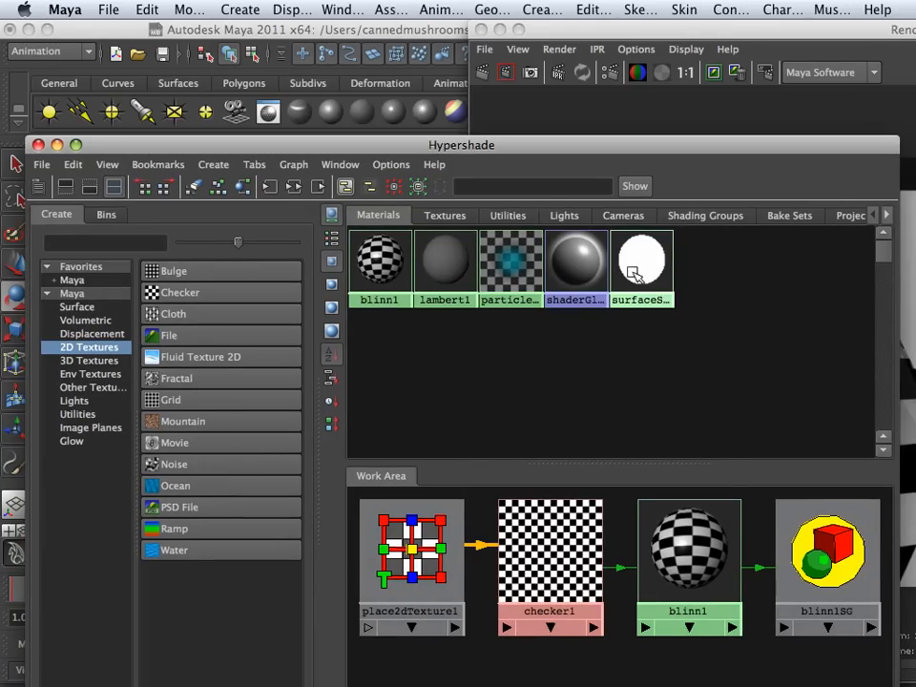
pyautogui.moveTo(631, 275); pyautogui.dragTo(646, 238, button='right')
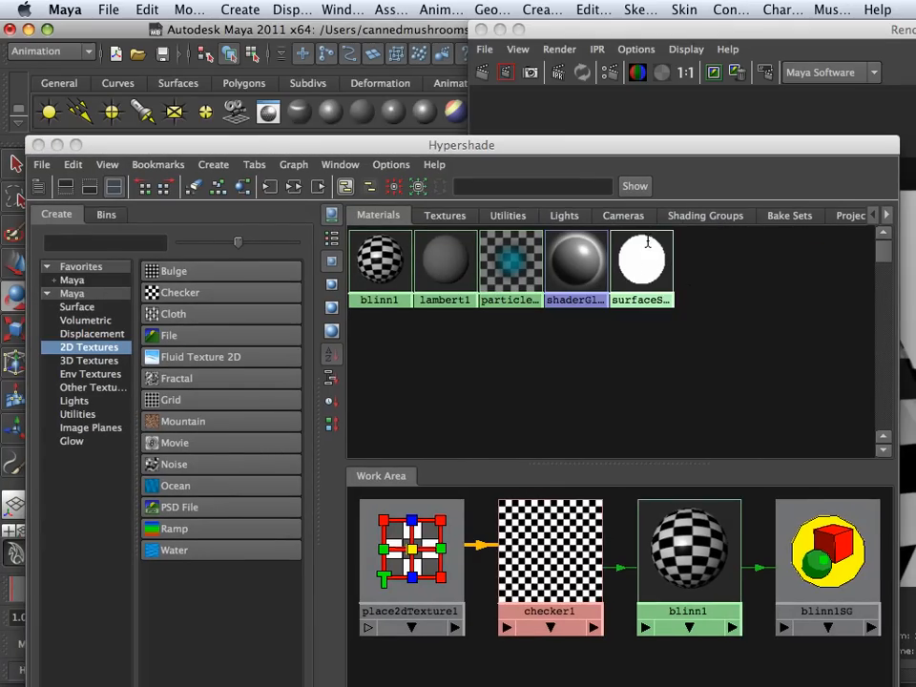
pyautogui.moveTo(540, 148); pyautogui.dragTo(501, 450)
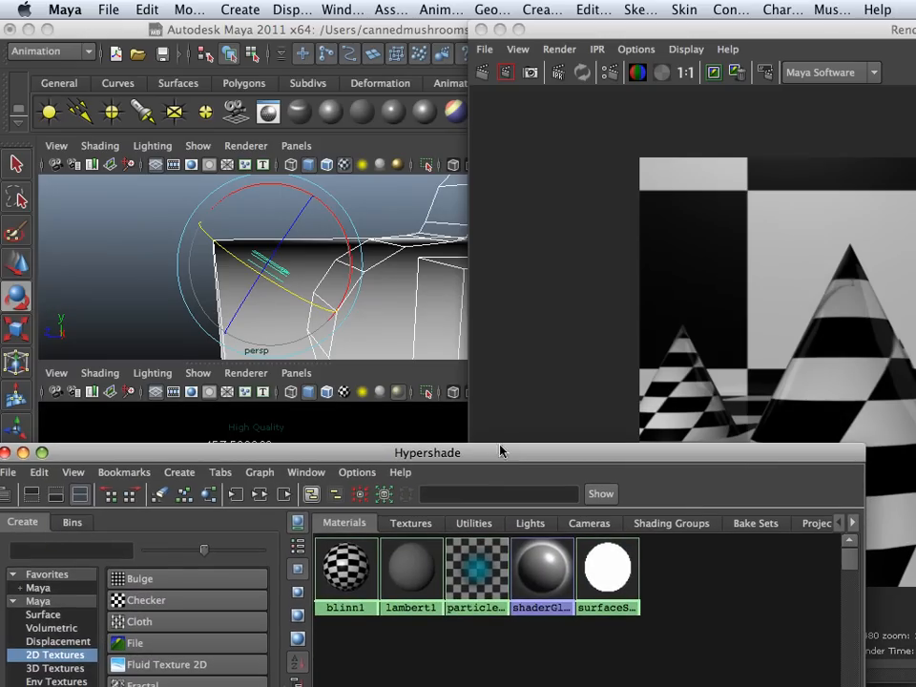
# - Maximize the camera1 view and render the depth pass, bringing the whole rendered image into sight
pyautogui.click(329, 410)
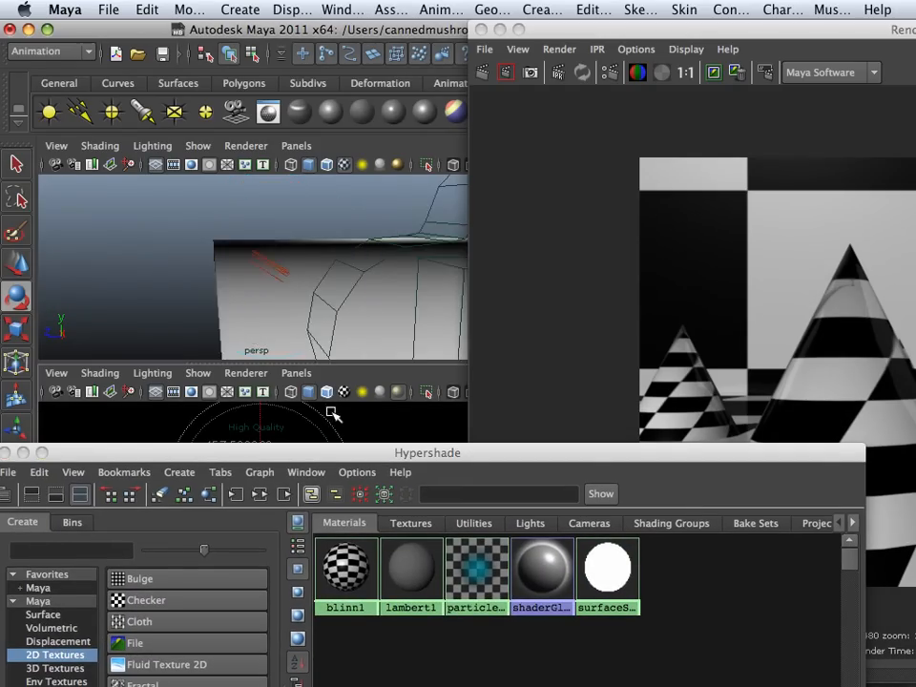
pyautogui.press('space')
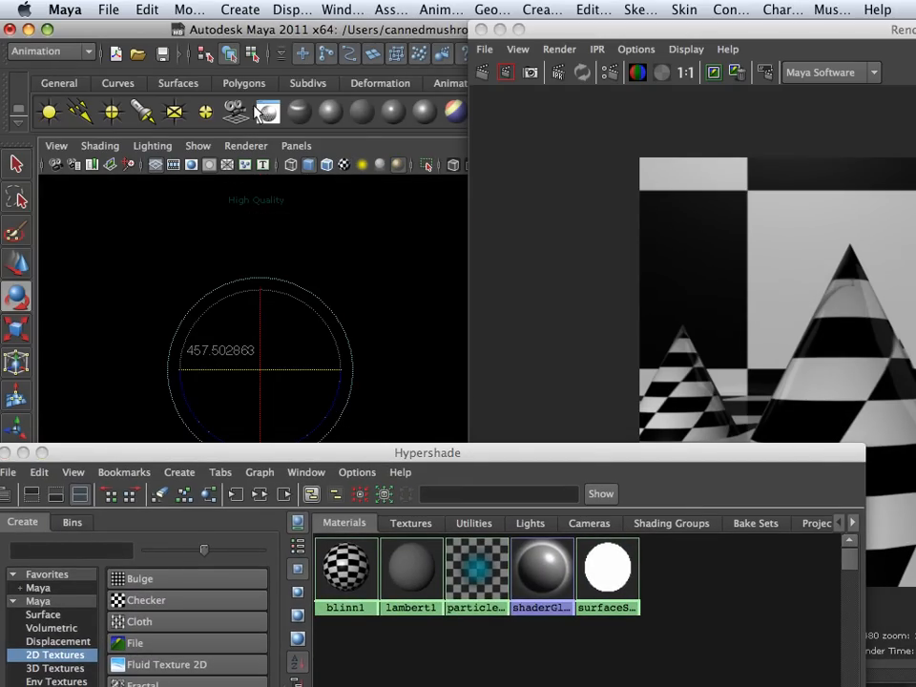
pyautogui.click(483, 74)
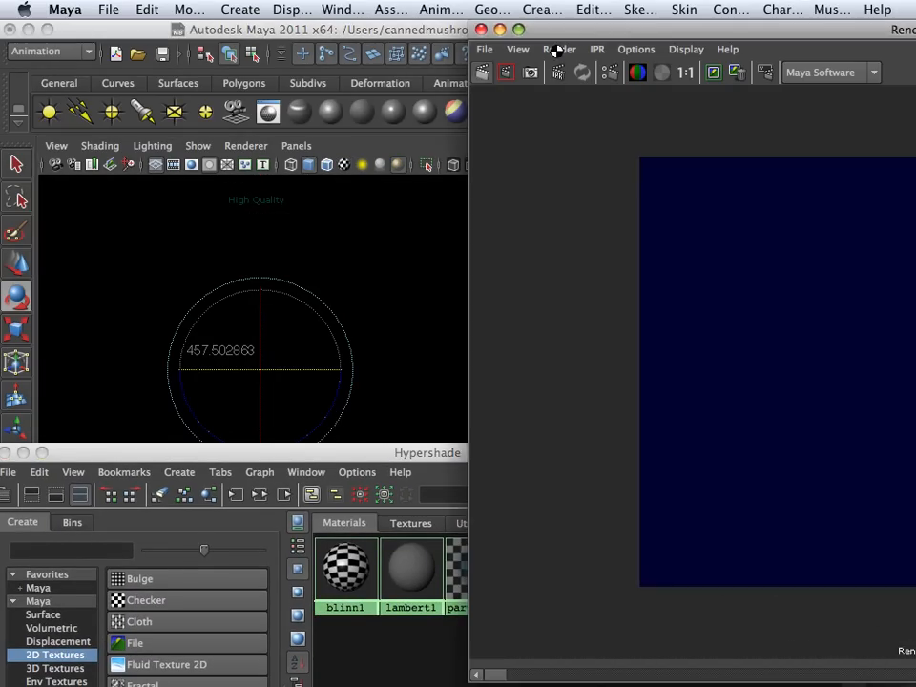
pyautogui.moveTo(585, 31); pyautogui.dragTo(62, 14)
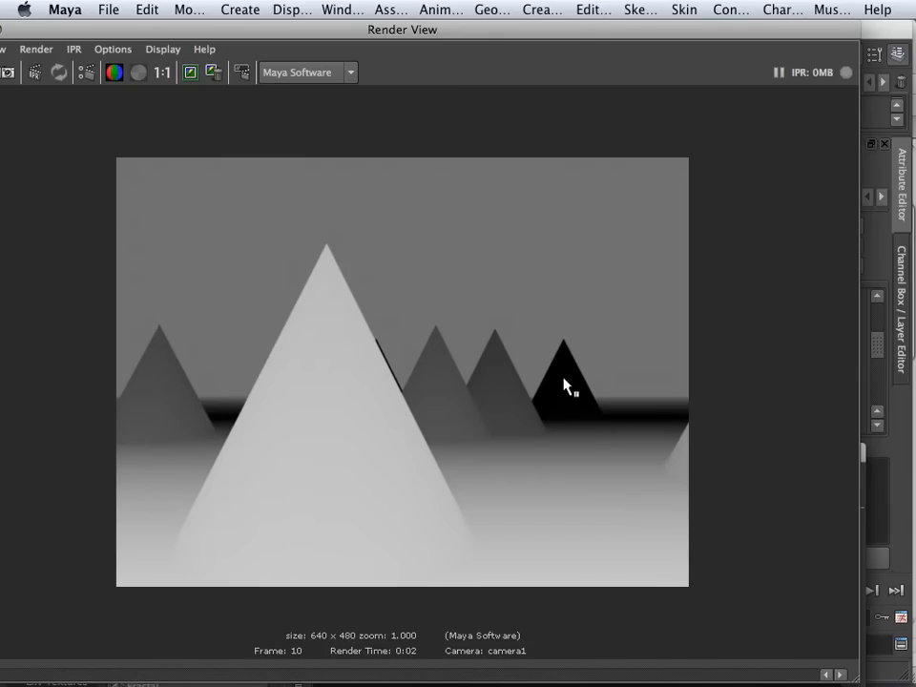
pyautogui.rightClick(467, 369)
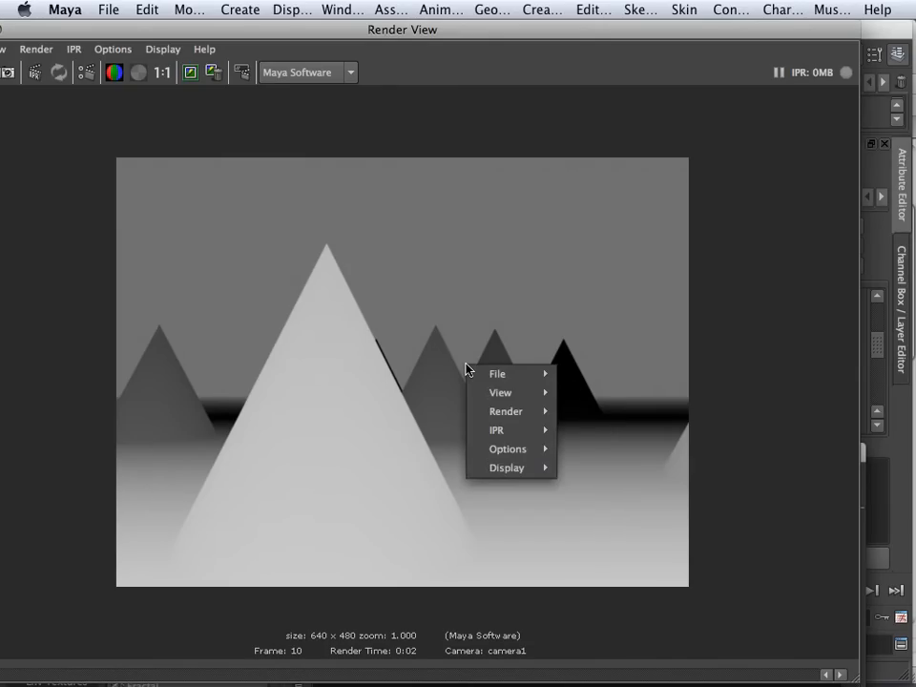
pyautogui.moveTo(90, 21); pyautogui.dragTo(140, 21)
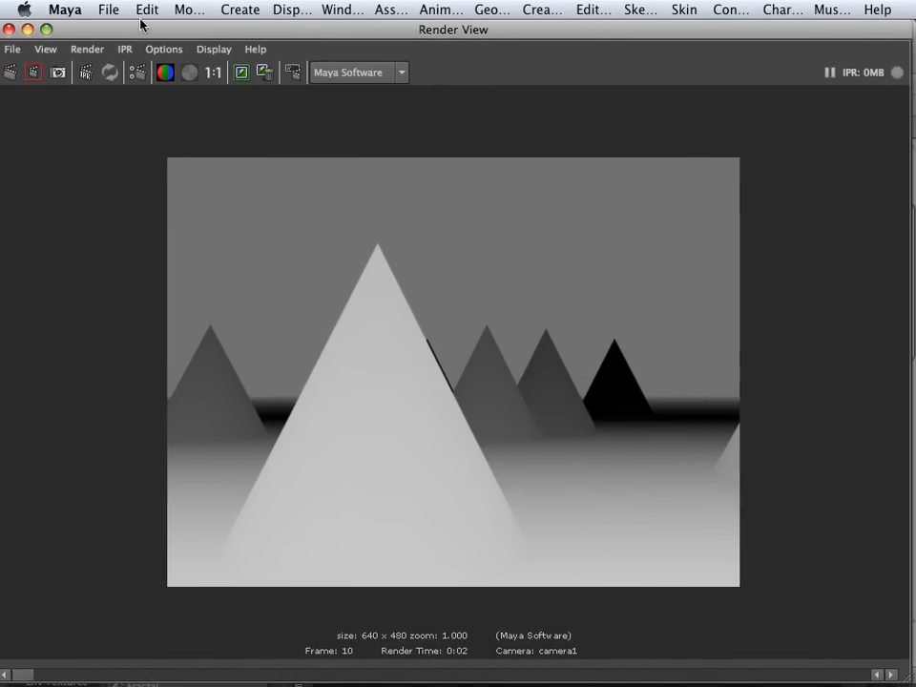
# - Save the grayscale depth render as a raw PSD image over the existing DOF_DOF.psd on the Desktop
pyautogui.click(111, 10)
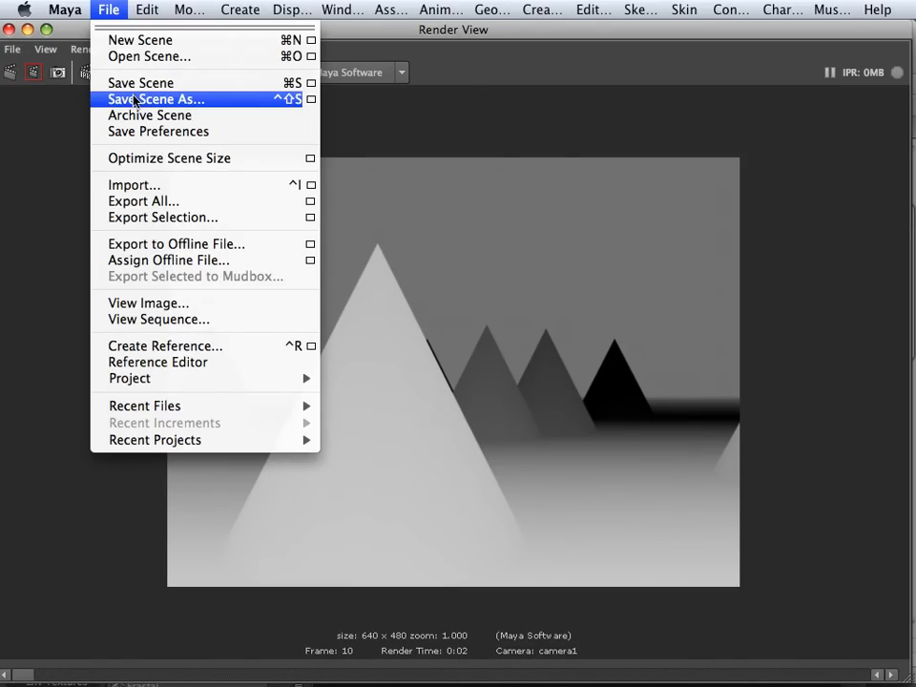
pyautogui.click(35, 42)
pyautogui.click(12, 49)
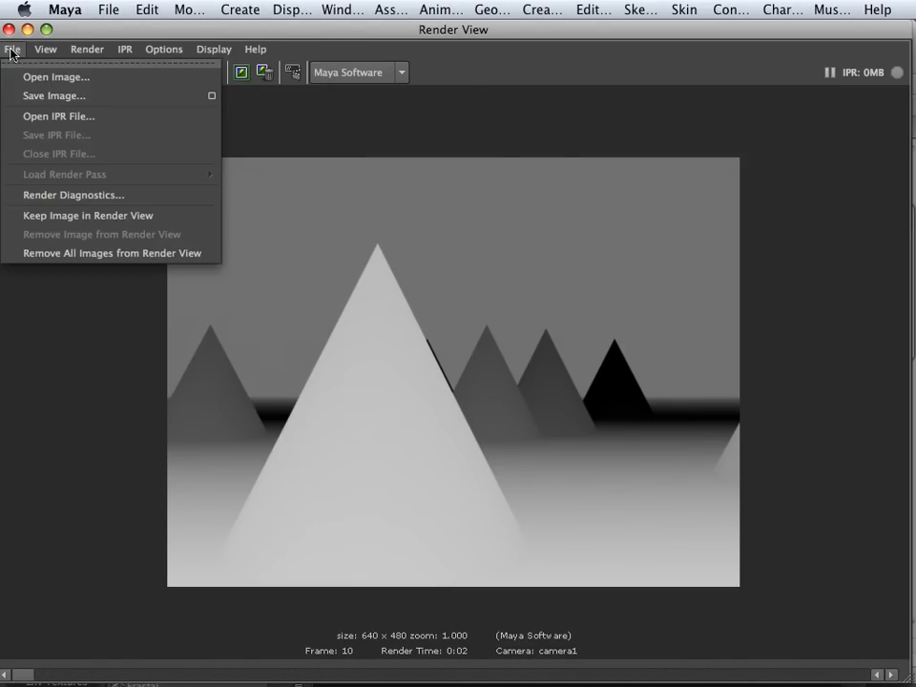
pyautogui.click(38, 95)
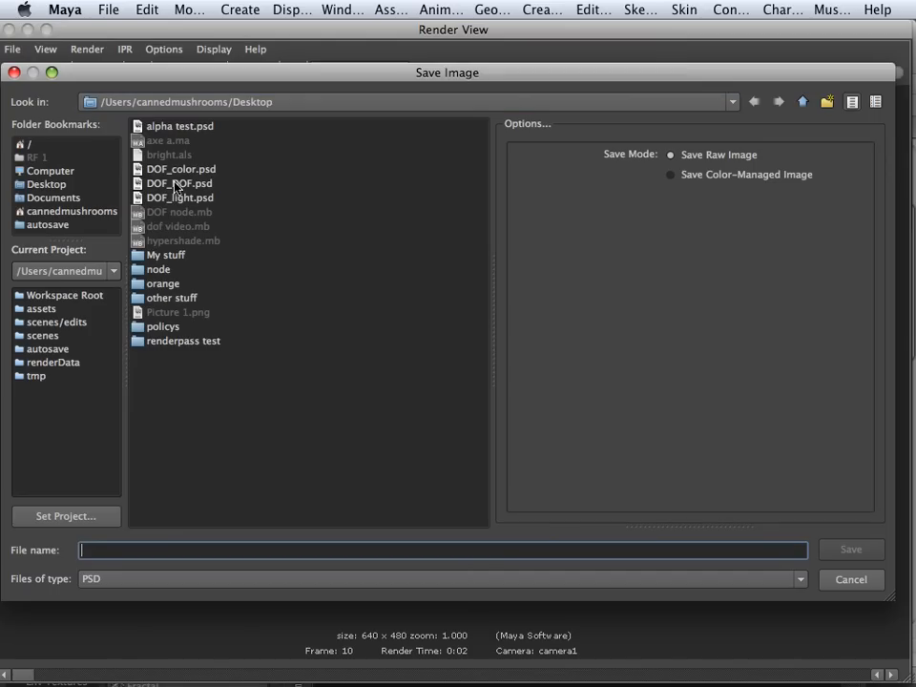
pyautogui.click(163, 188)
pyautogui.click(850, 552)
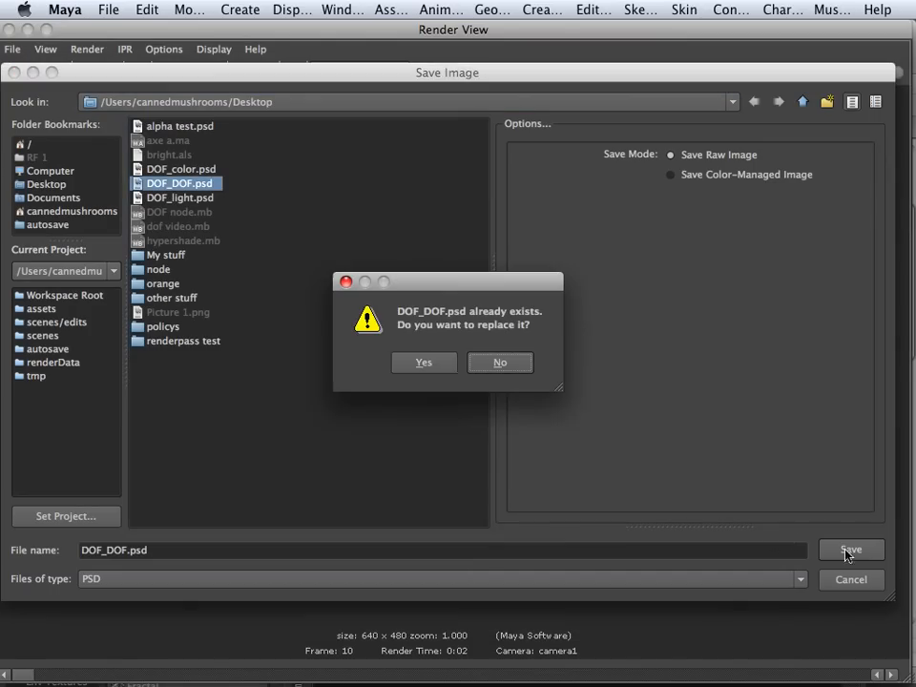
pyautogui.click(431, 368)
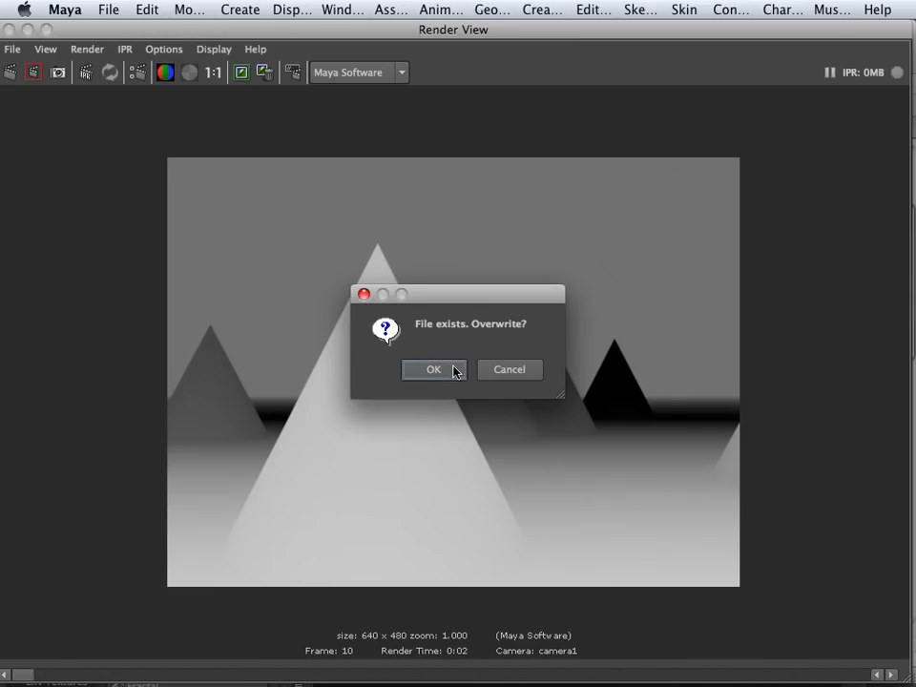
pyautogui.click(454, 372)
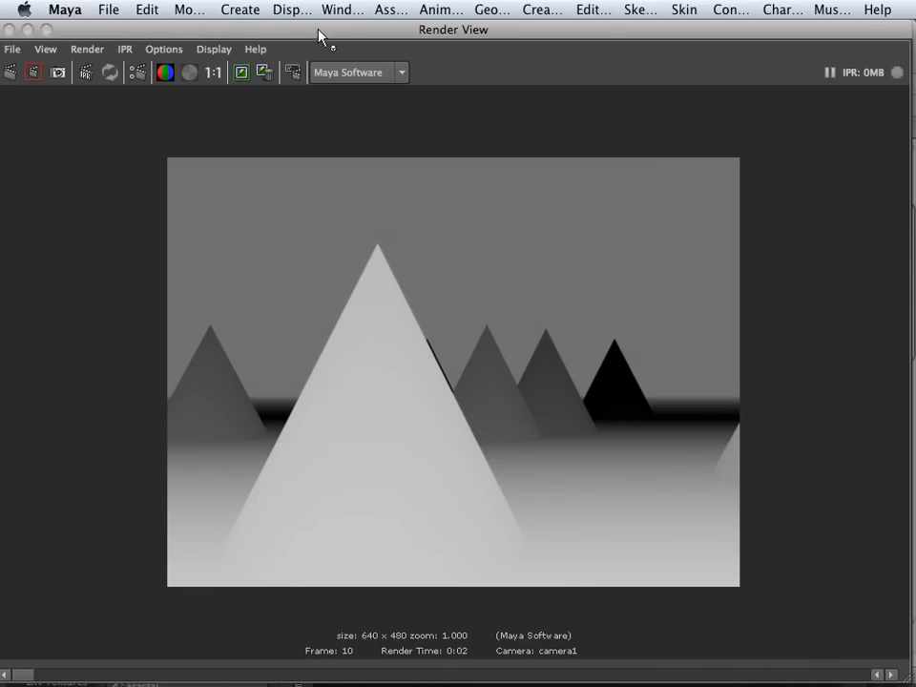
# - Graph the input and output connections of surfaceShader1 in the Hypershade work area
pyautogui.moveTo(318, 30); pyautogui.dragTo(376, 248)
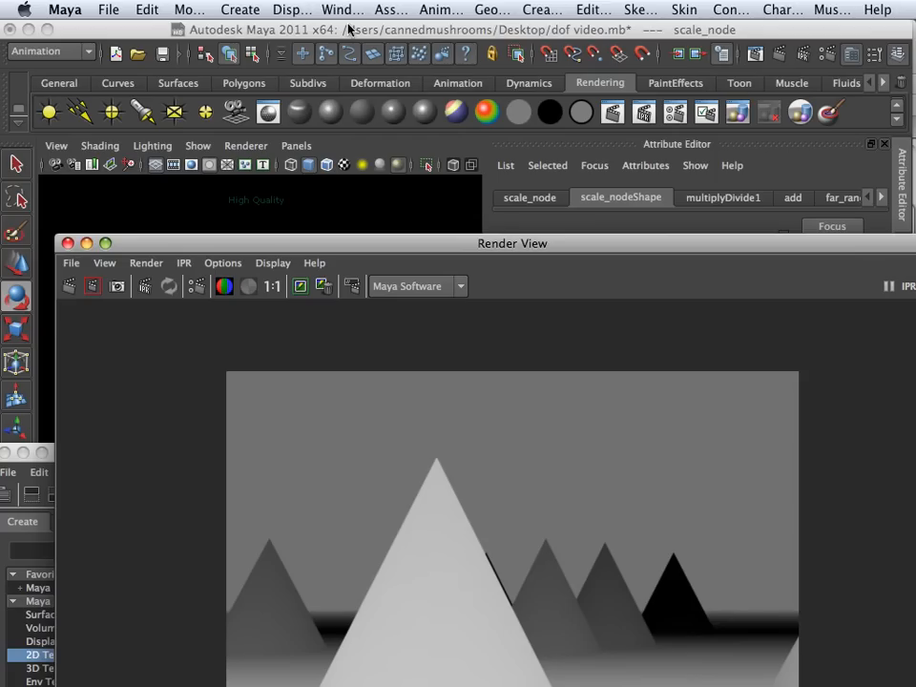
pyautogui.click(350, 28)
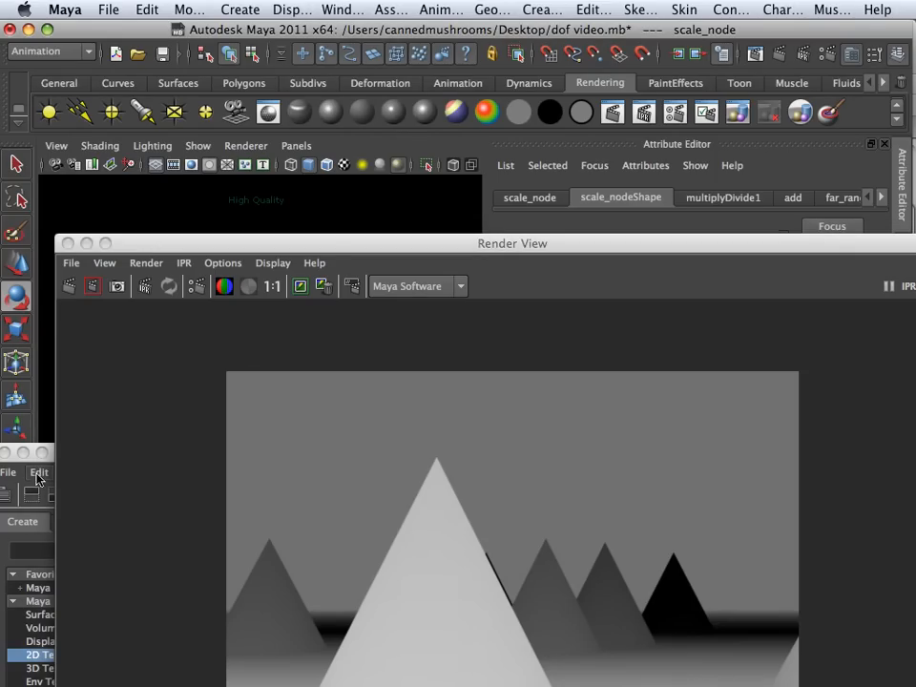
pyautogui.click(217, 285)
pyautogui.moveTo(272, 248); pyautogui.dragTo(563, 264)
pyautogui.moveTo(244, 461); pyautogui.dragTo(186, 159)
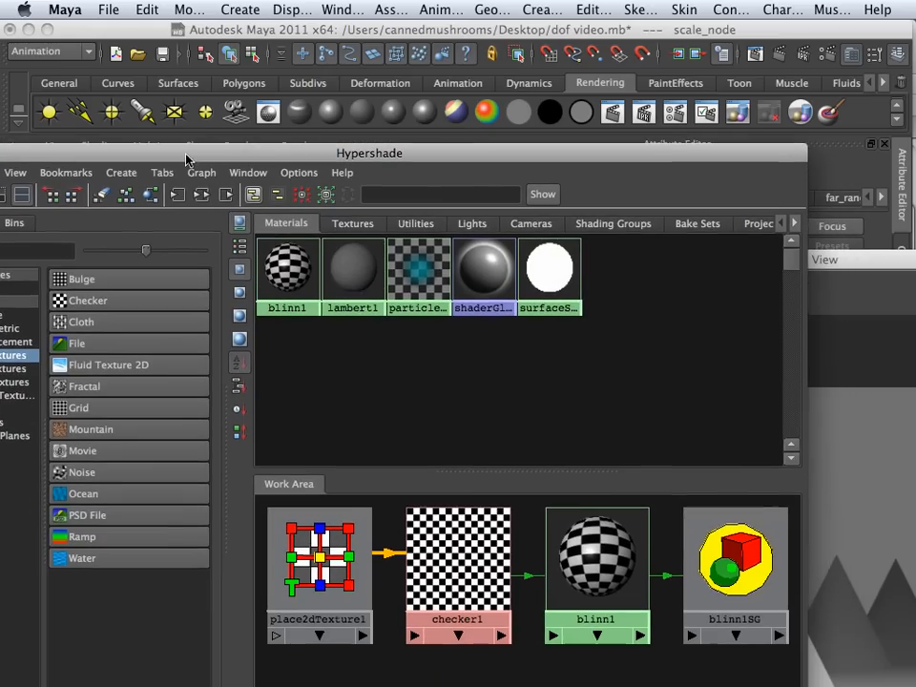
pyautogui.click(536, 284)
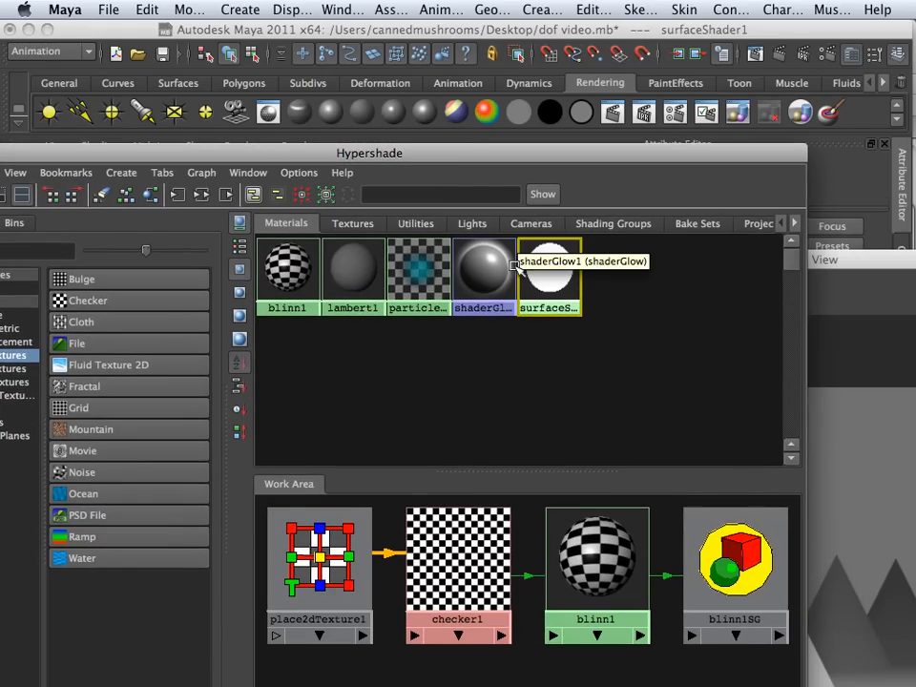
pyautogui.click(200, 195)
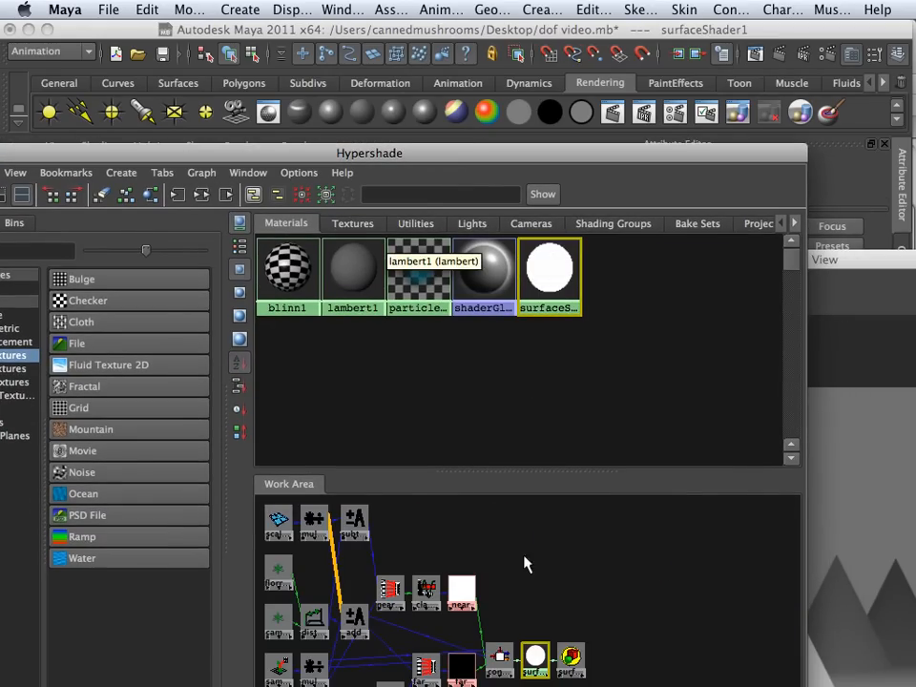
pyautogui.keyDown('alt'); pyautogui.moveTo(516, 650); pyautogui.dragTo(521, 548, button='middle'); pyautogui.keyUp('alt')
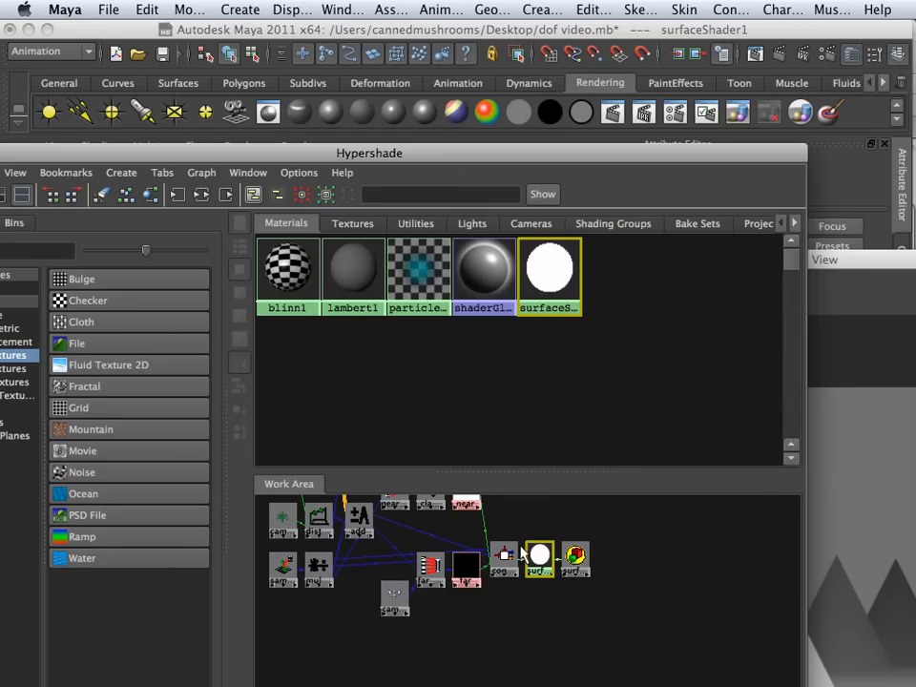
# - Set the white color entry at position 1.000 of the far ramp to black
pyautogui.click(465, 569)
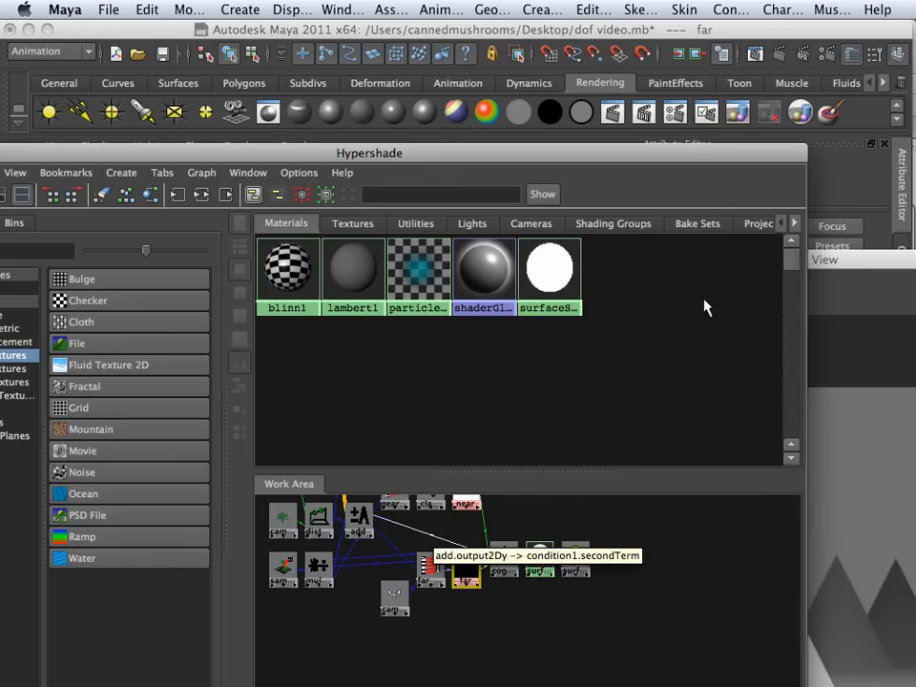
pyautogui.moveTo(707, 153); pyautogui.dragTo(546, 121)
pyautogui.moveTo(754, 255); pyautogui.dragTo(663, 563)
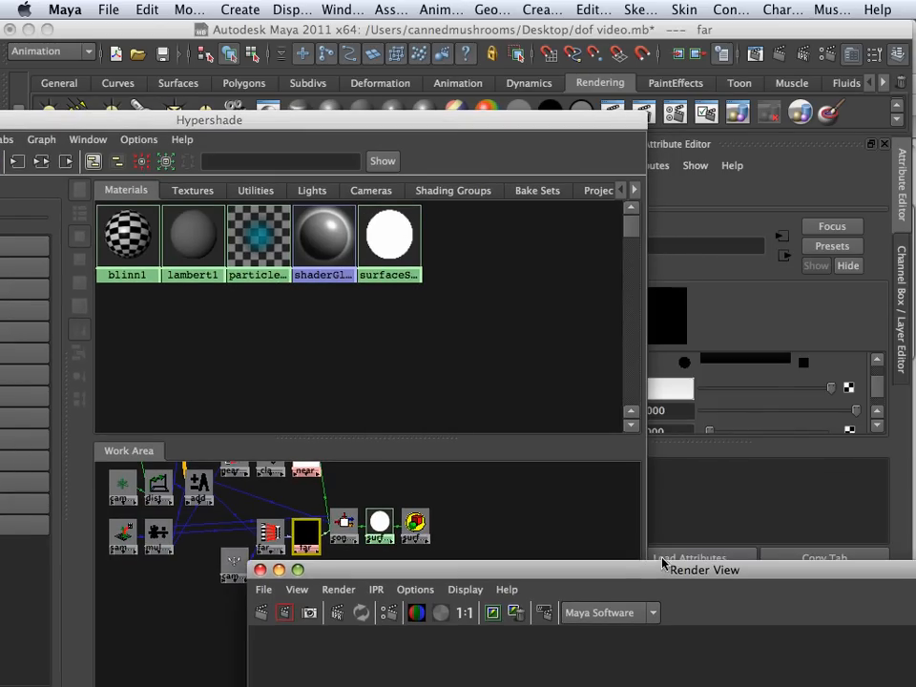
pyautogui.scroll(5, 724, 408)
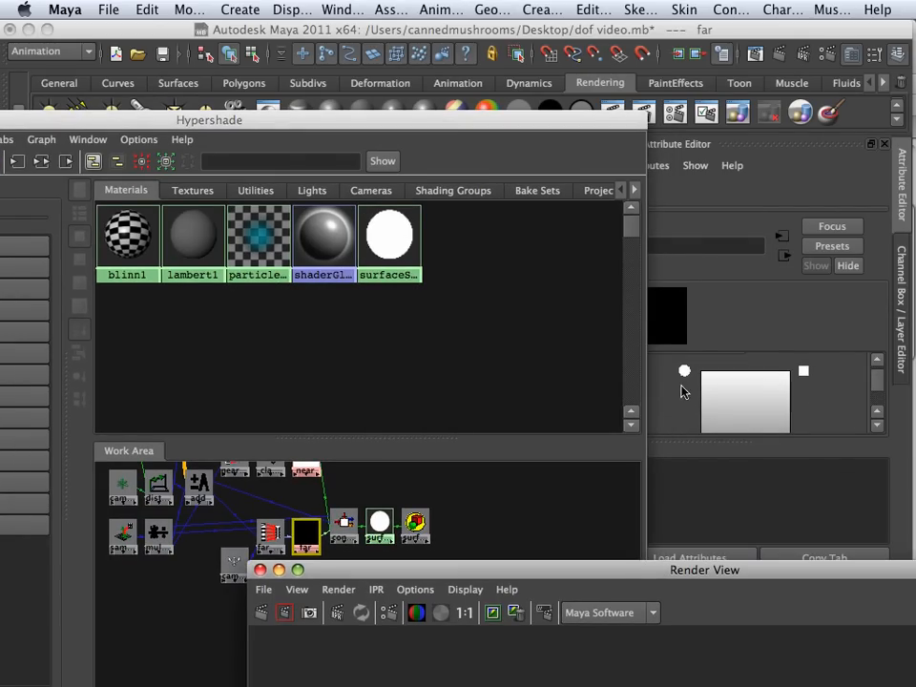
pyautogui.click(687, 385)
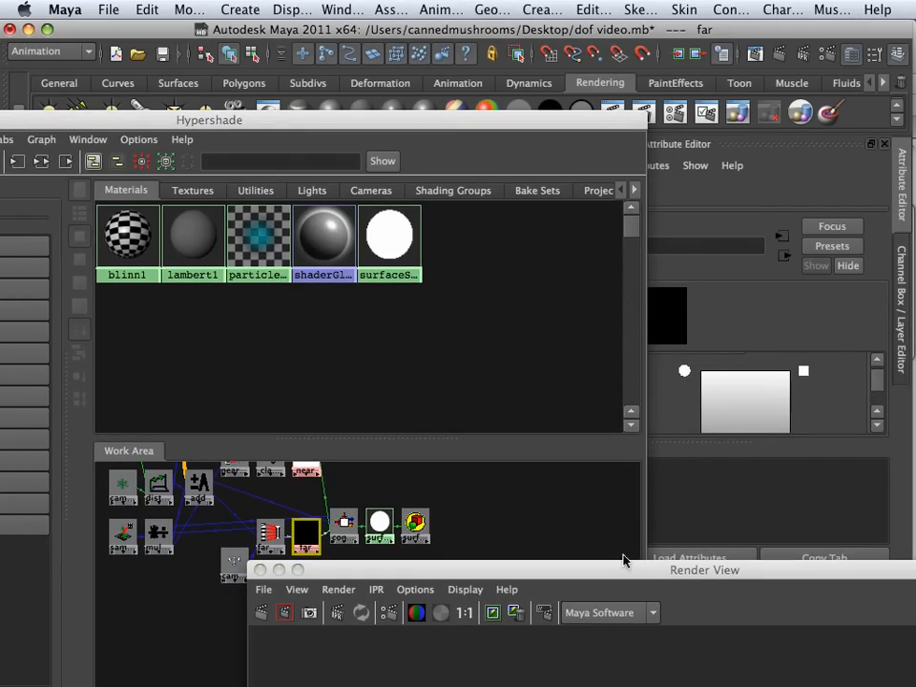
pyautogui.moveTo(620, 570); pyautogui.dragTo(588, 562)
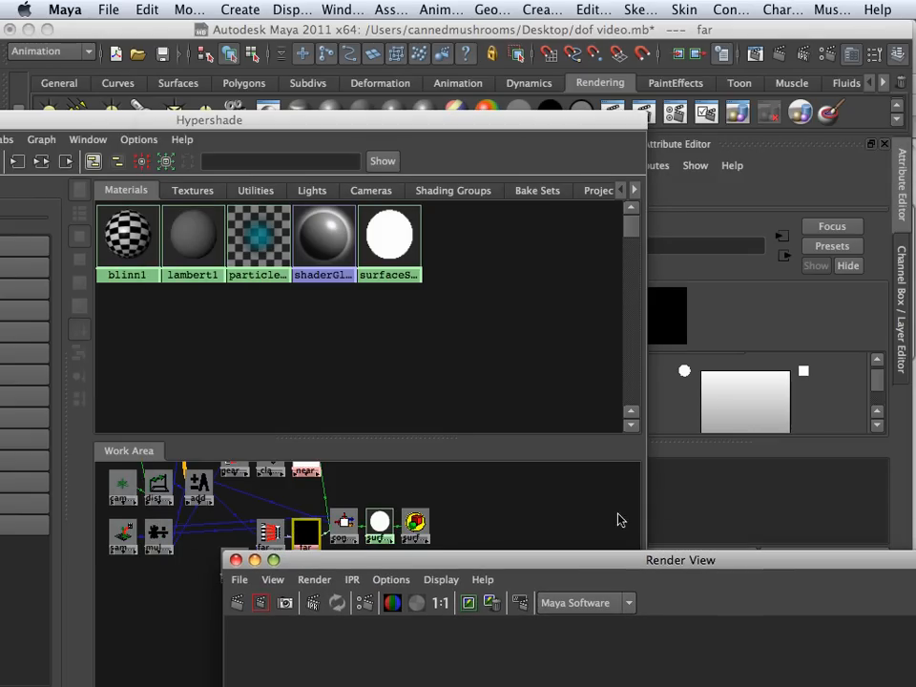
pyautogui.scroll(-6, 687, 387)
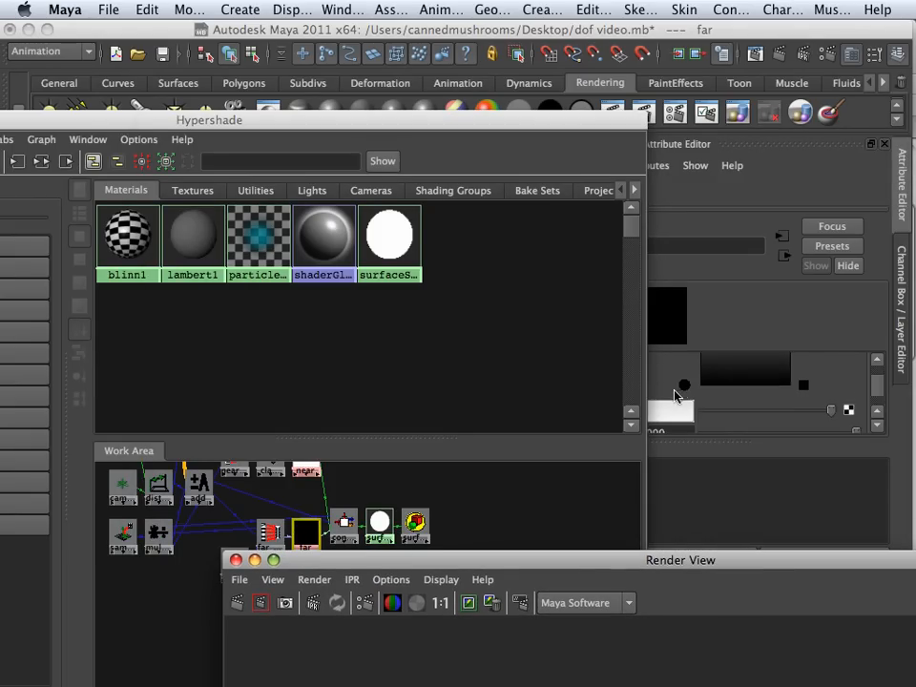
pyautogui.click(673, 392)
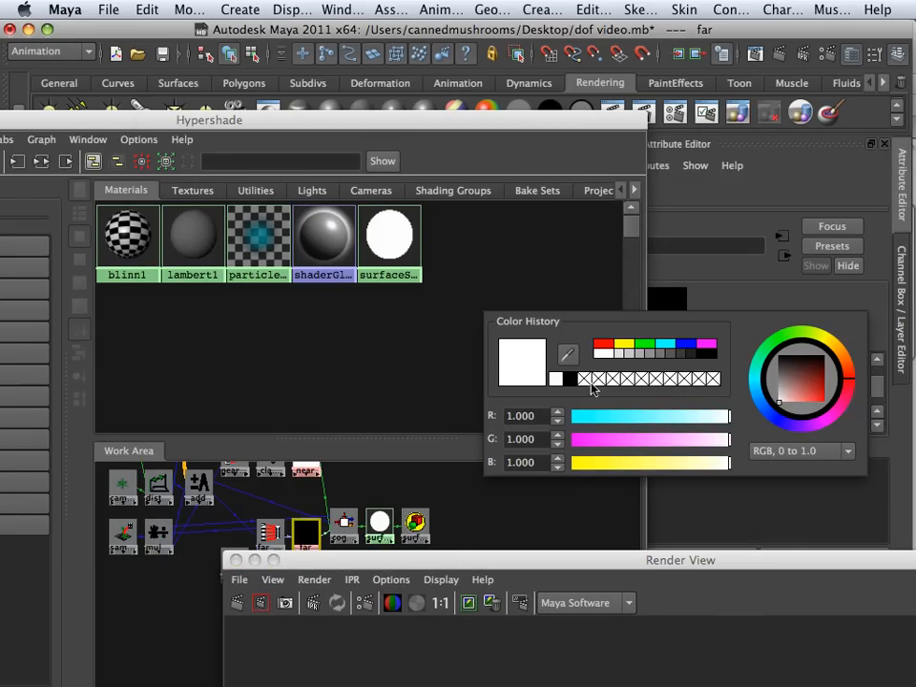
pyautogui.click(714, 354)
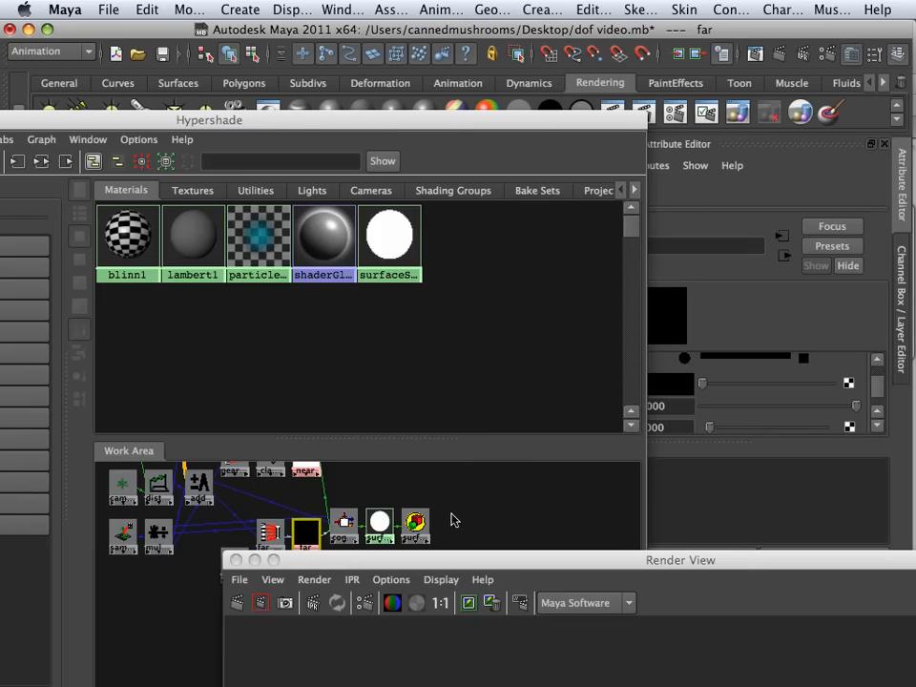
# - Move the far ramp and its far_range1 node slightly lower in the shader network, leaving the far ramp selected
pyautogui.keyDown('alt'); pyautogui.moveTo(452, 517); pyautogui.dragTo(511, 502, button='middle'); pyautogui.keyUp('alt')
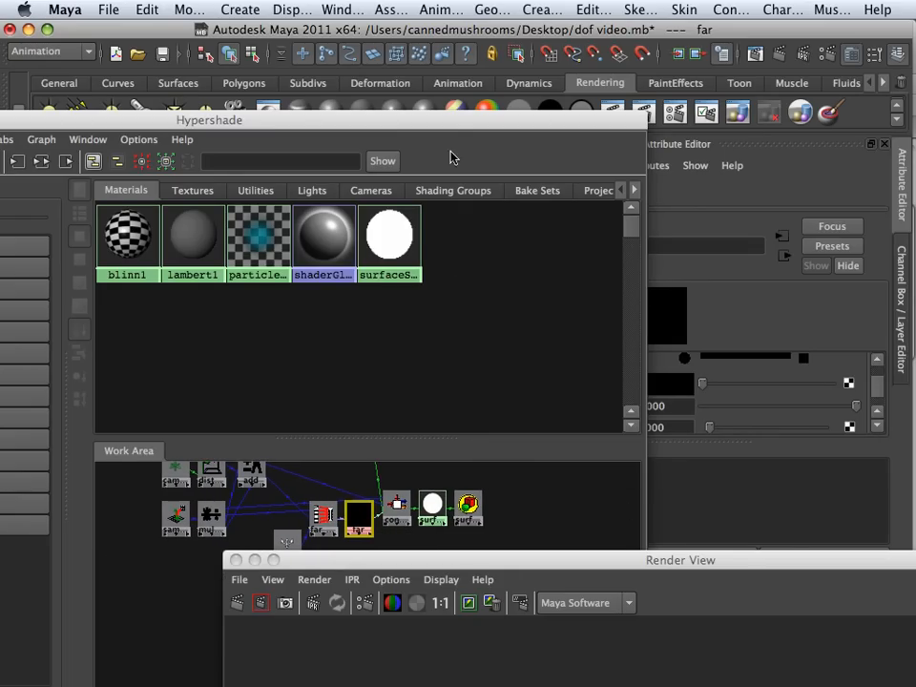
pyautogui.moveTo(431, 127); pyautogui.dragTo(447, 89)
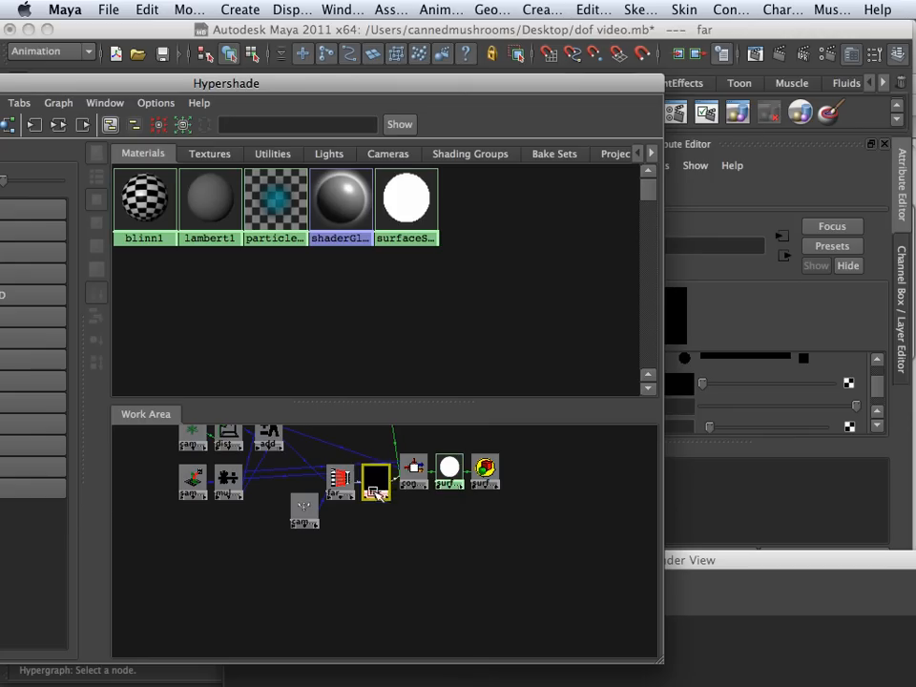
pyautogui.moveTo(382, 486); pyautogui.dragTo(387, 515)
pyautogui.moveTo(345, 479); pyautogui.dragTo(344, 507)
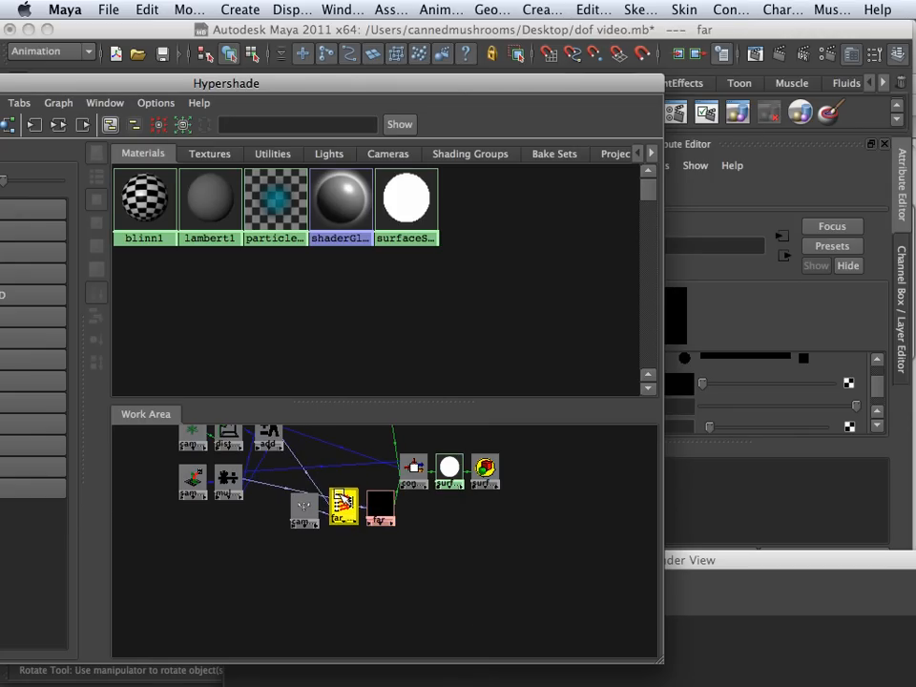
pyautogui.click(379, 507)
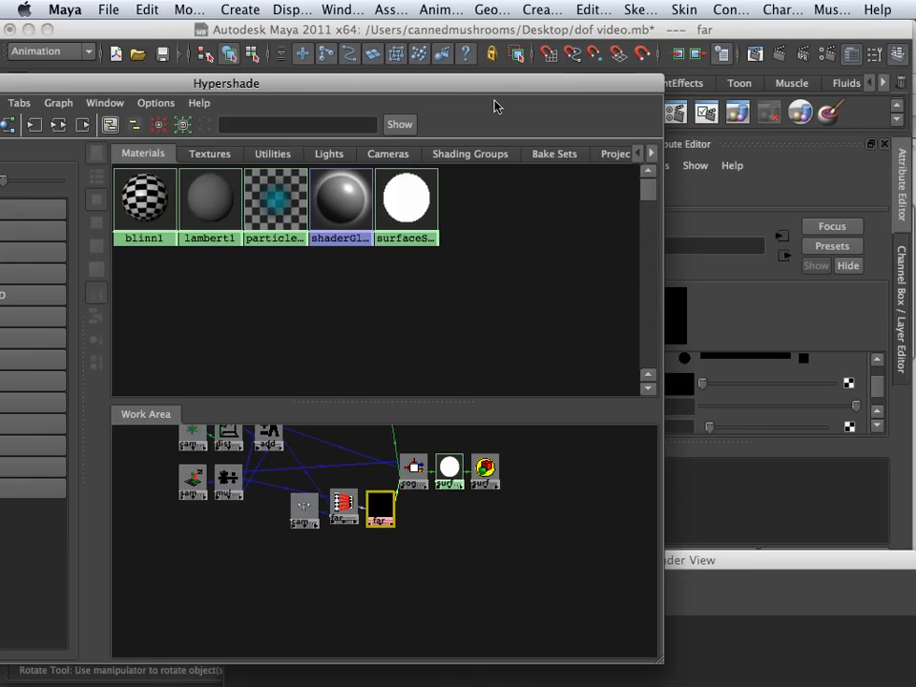
# - Render the scene again with the all-black far ramp and bring the rendered image into sight
pyautogui.moveTo(515, 102); pyautogui.dragTo(459, 539)
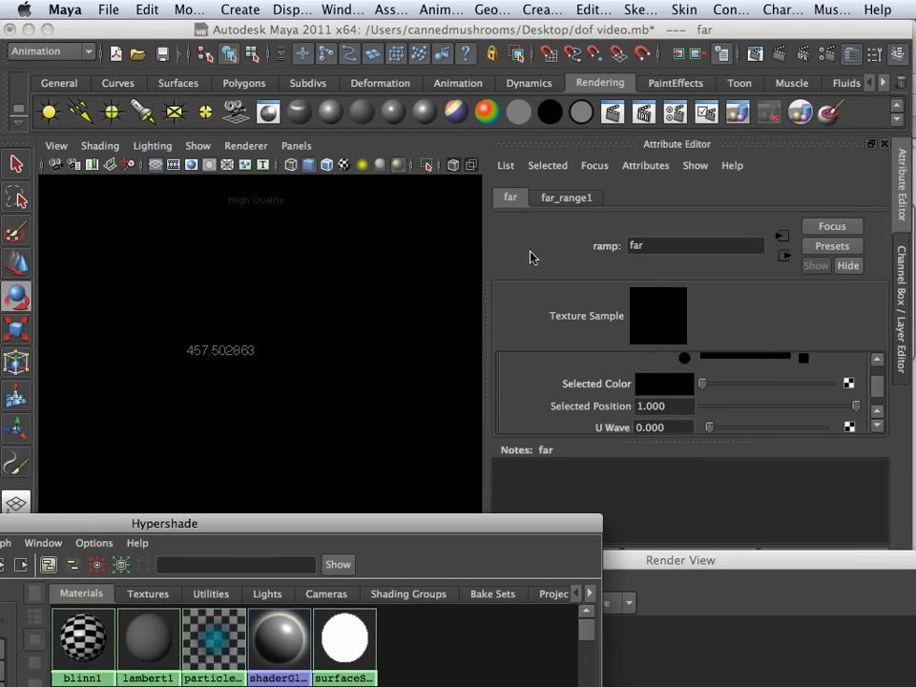
pyautogui.click(613, 112)
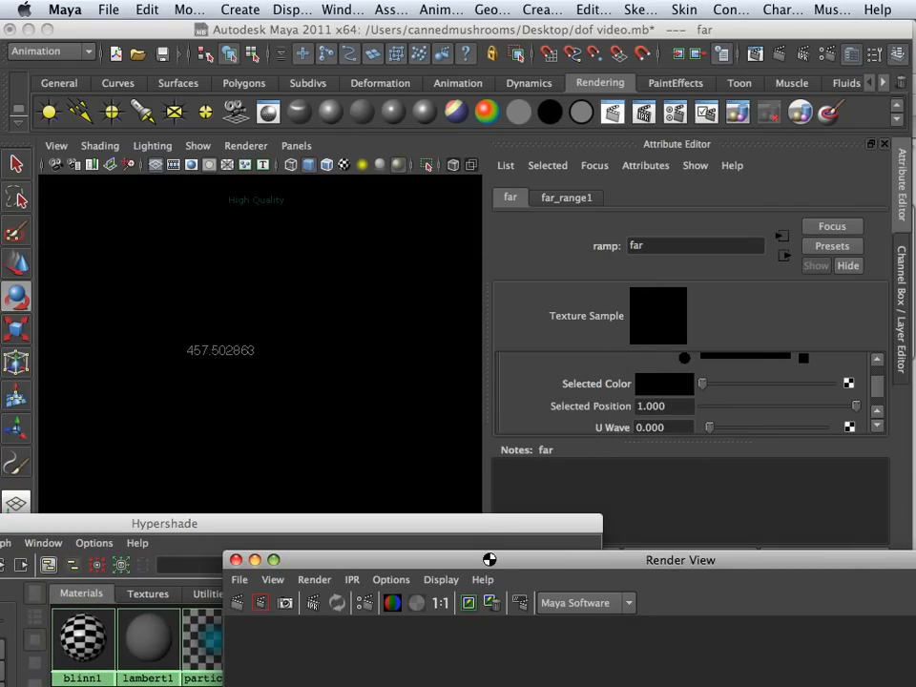
pyautogui.moveTo(487, 562); pyautogui.dragTo(302, 78)
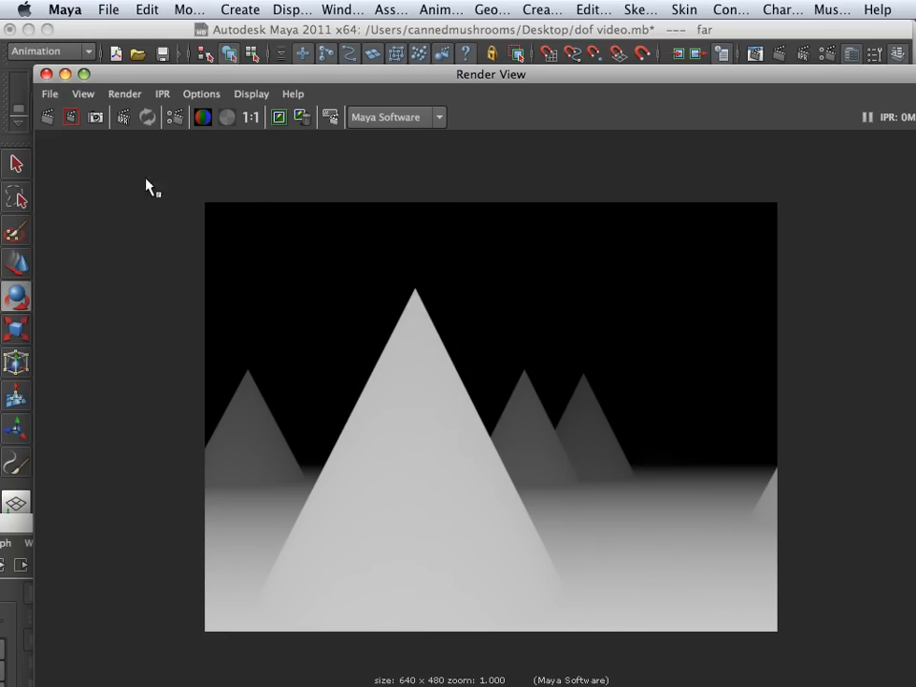
# - Save the new black-background render as a raw PSD image over the existing DOF_light.psd on the Desktop
pyautogui.click(48, 94)
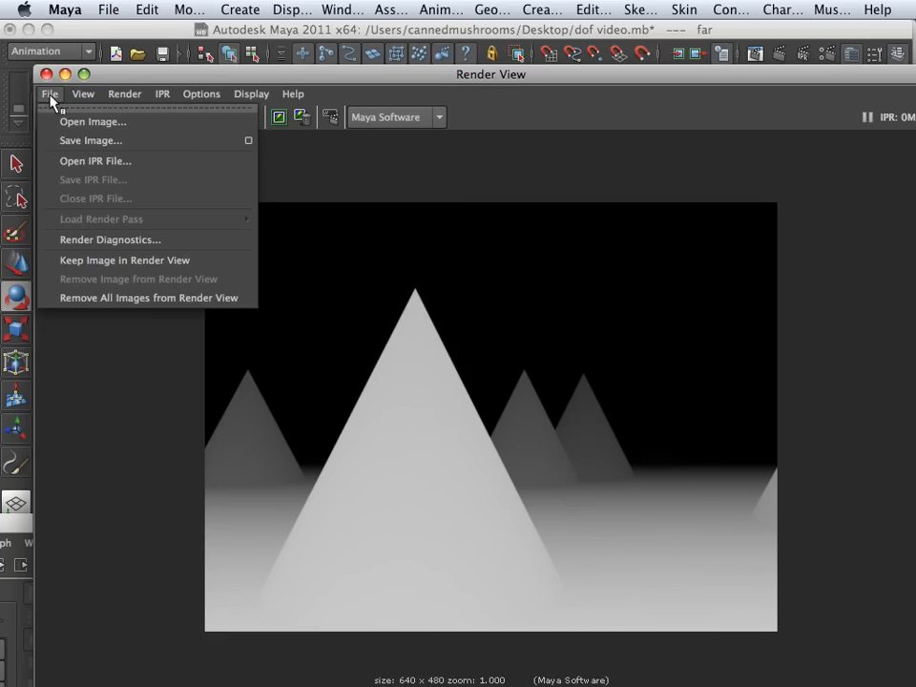
pyautogui.click(78, 145)
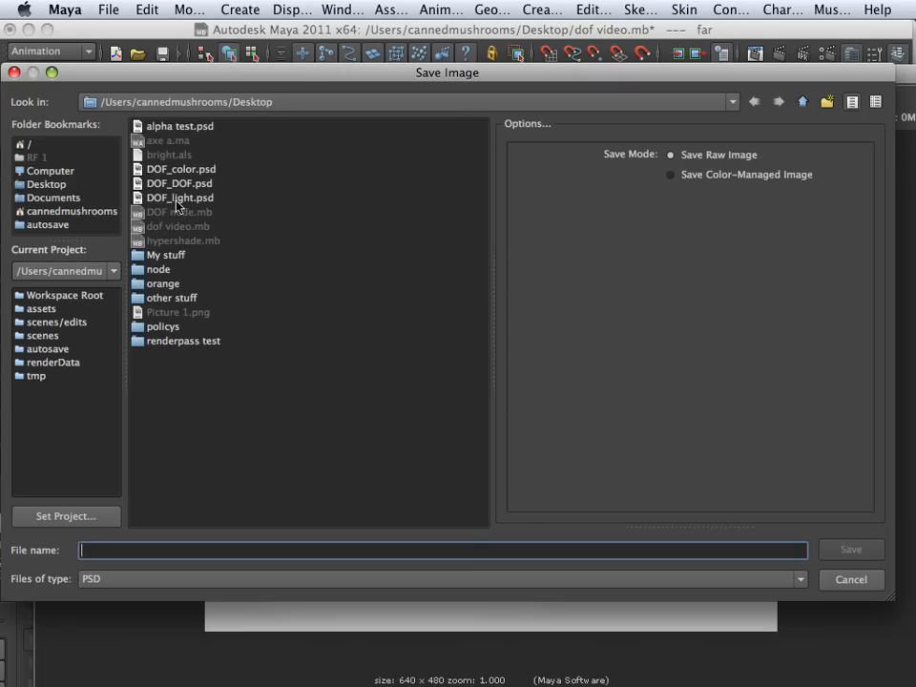
pyautogui.click(176, 200)
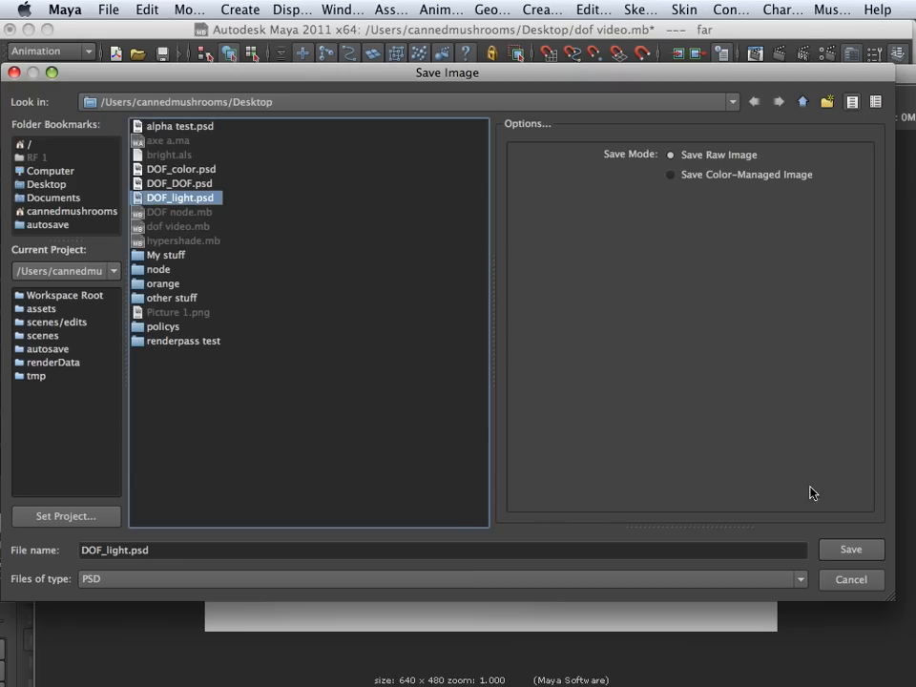
pyautogui.click(830, 551)
pyautogui.click(424, 364)
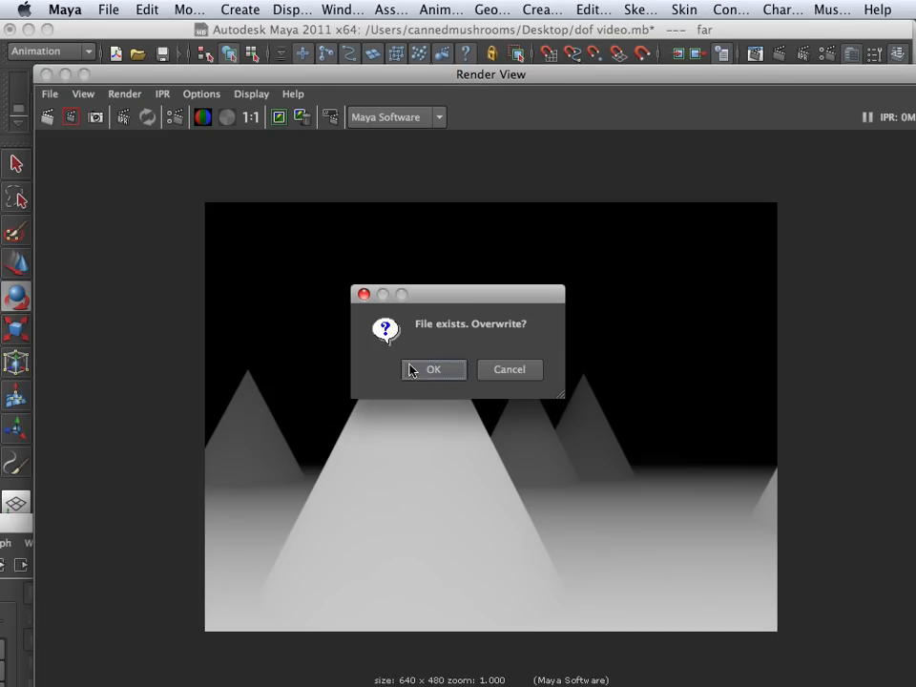
pyautogui.click(432, 370)
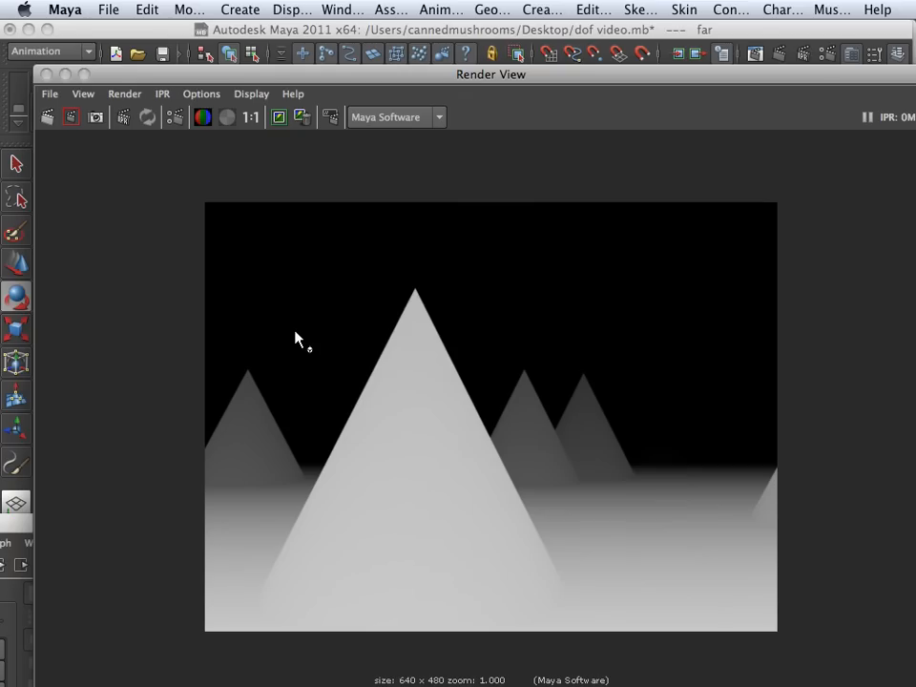